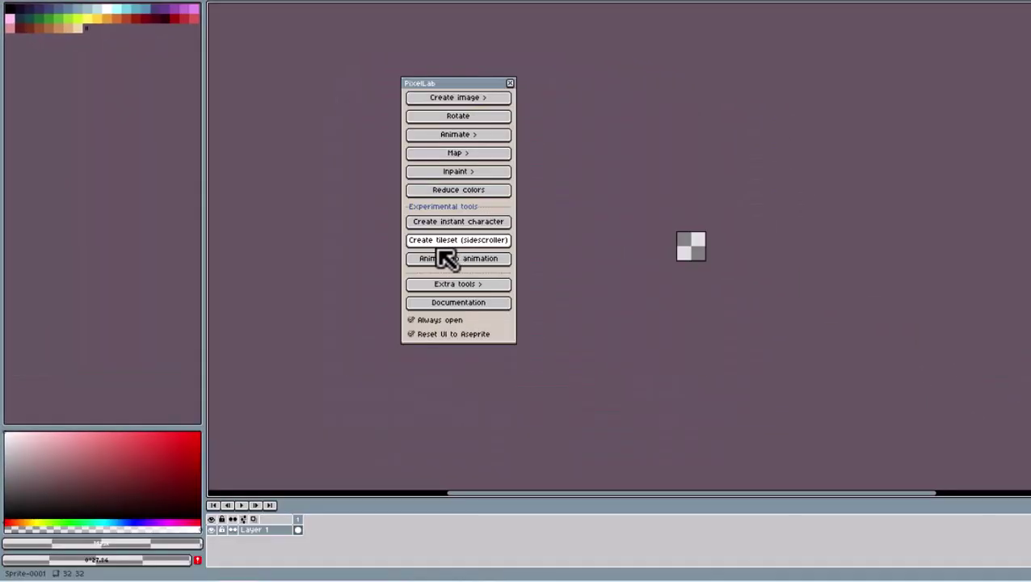
Step: Open the PixelLab 'Create tileset (sidescroller)' dialog
left_click(453, 246)
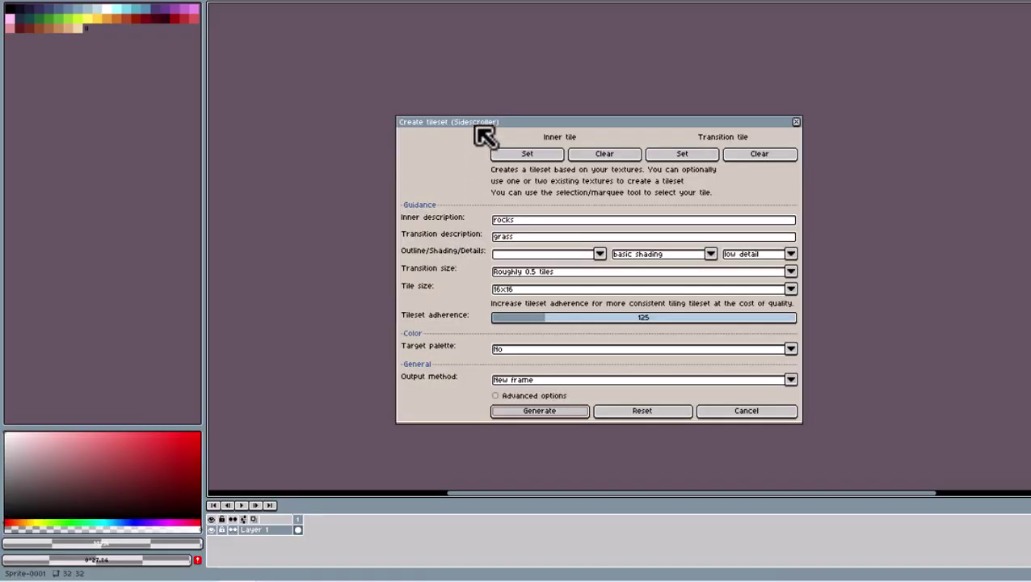
Step: Move the tileset dialog aside, then set an orange canvas square as the inner tile reference
left_click_drag(475, 128, 344, 50)
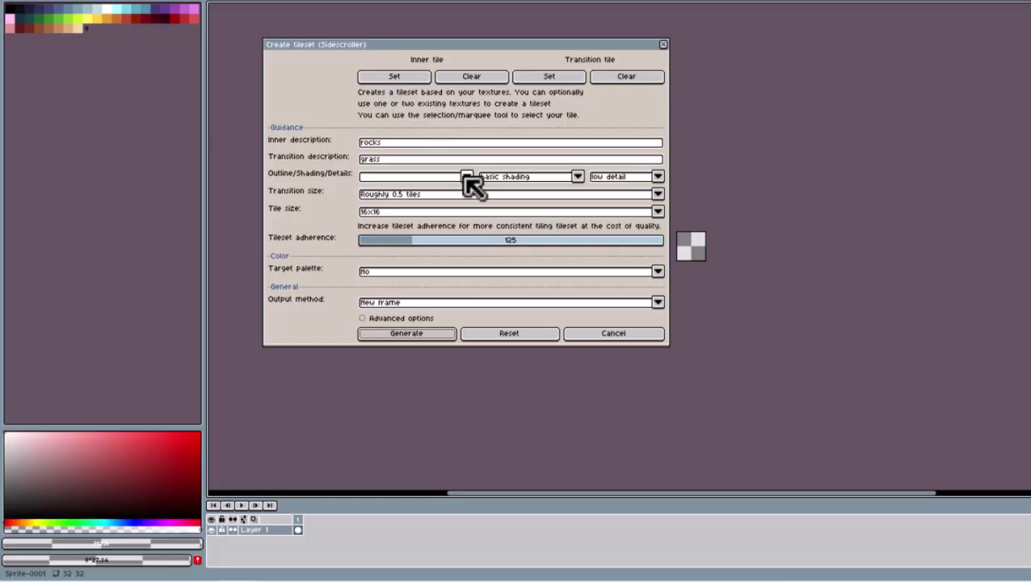
left_click(119, 18)
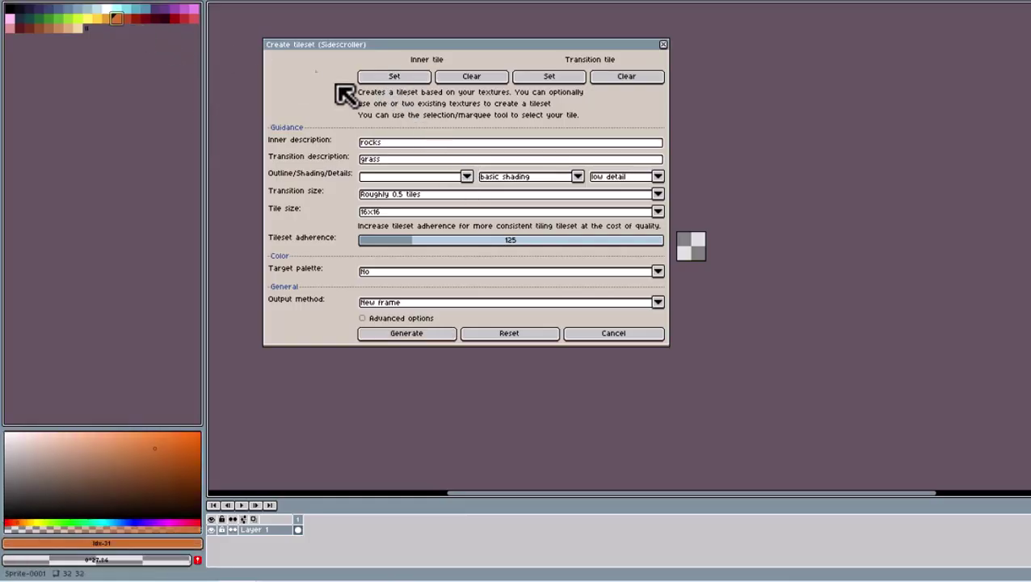
left_click(688, 241)
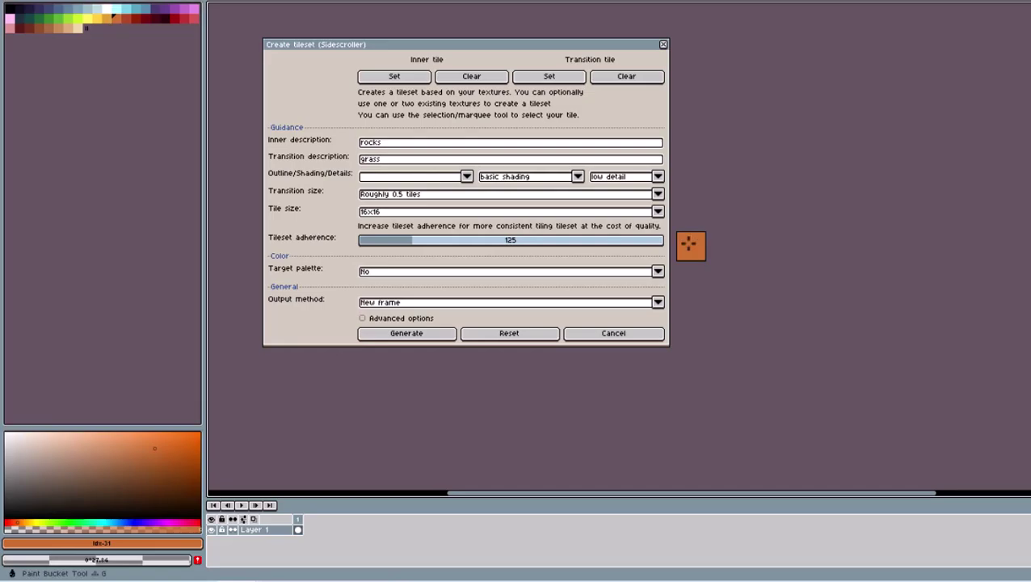
left_click(394, 77)
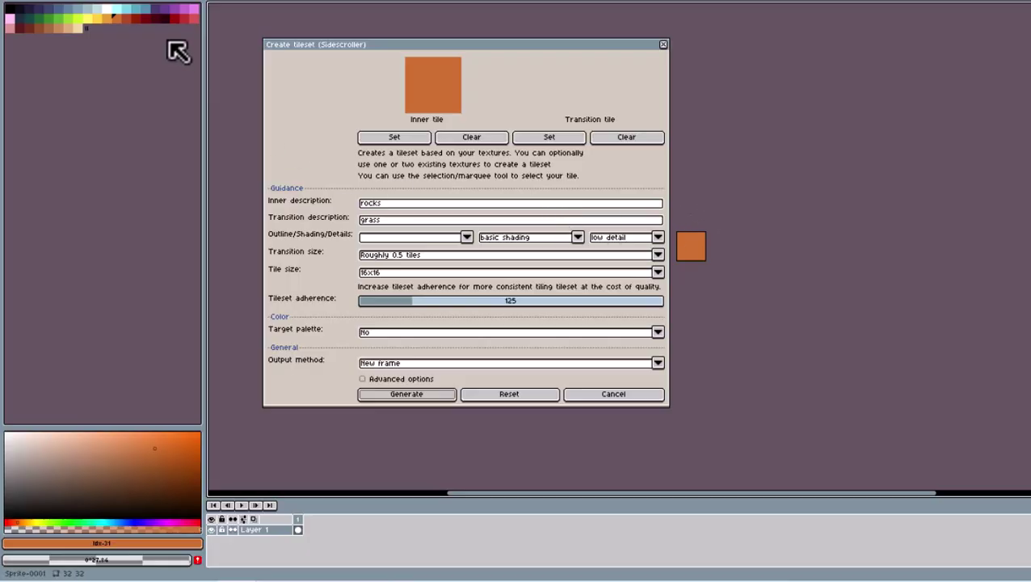
Step: Repaint the square purple and set it as the transition tile reference
left_click(166, 10)
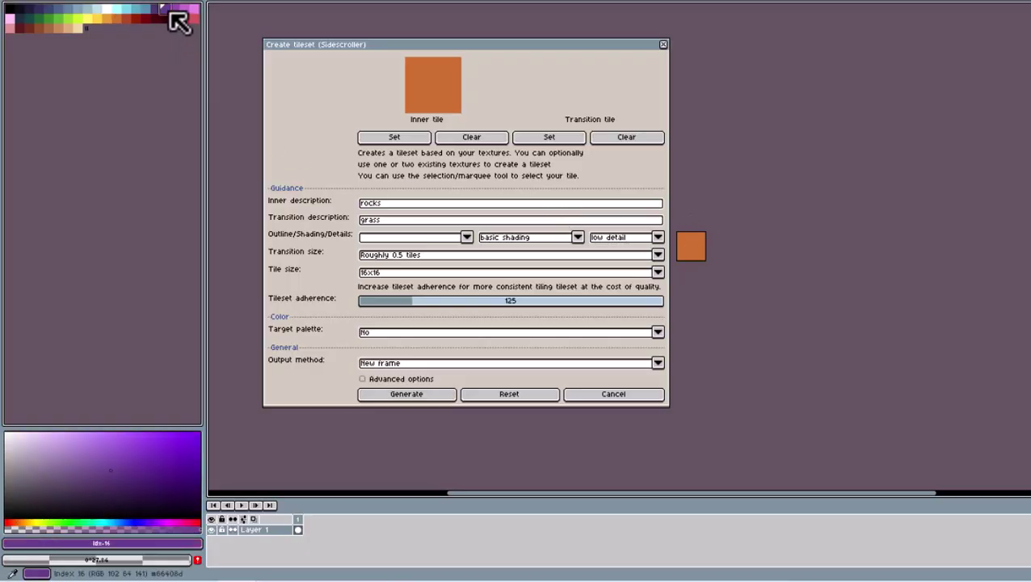
left_click(689, 244)
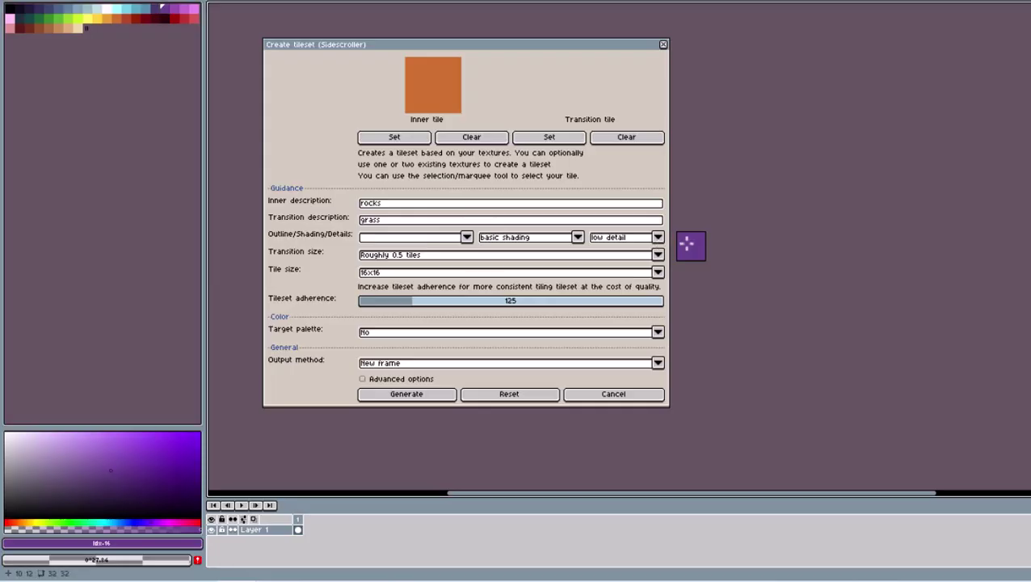
left_click(549, 143)
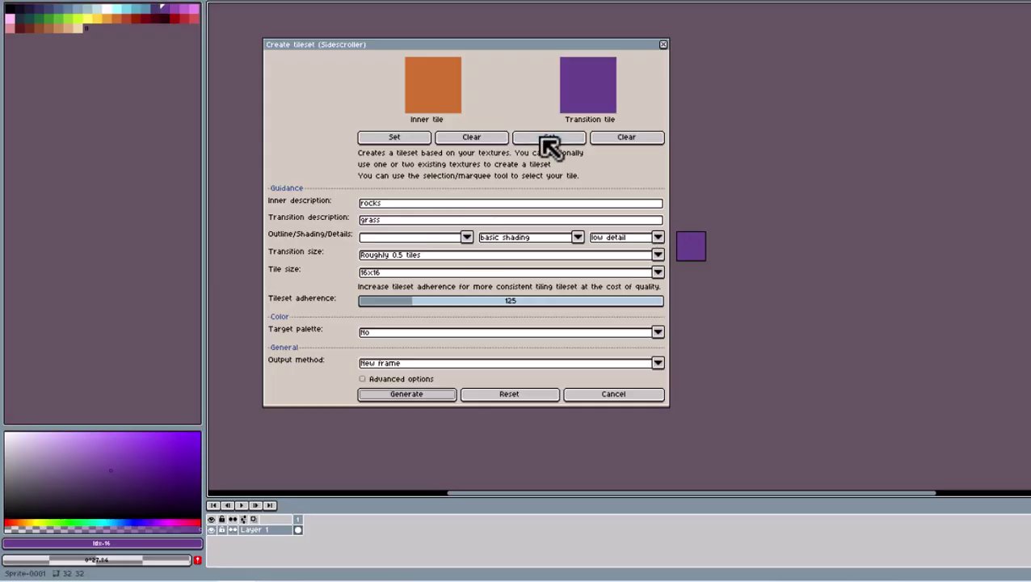
Step: Clear both the inner and transition tile references
left_click(410, 207)
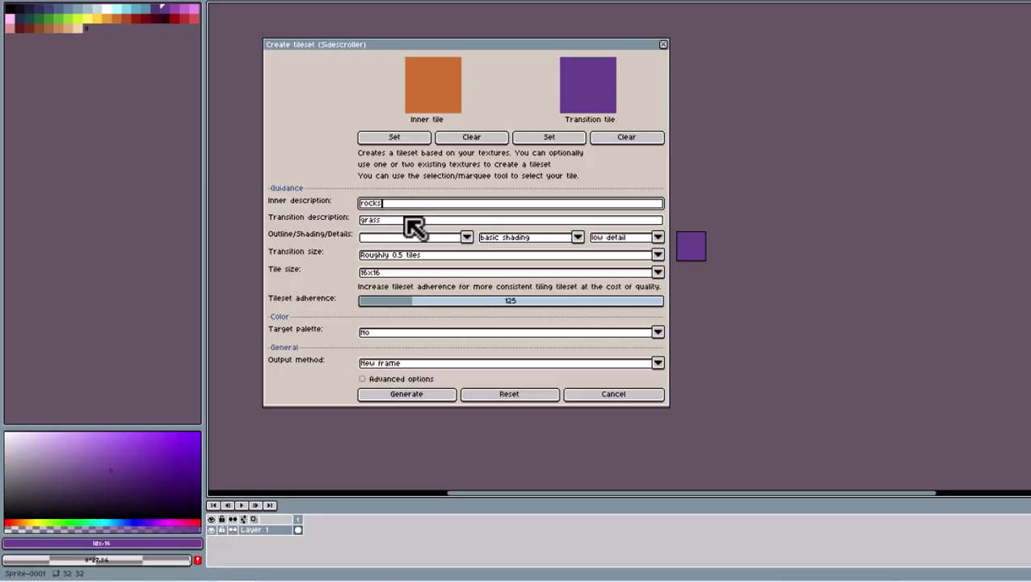
left_click(415, 221)
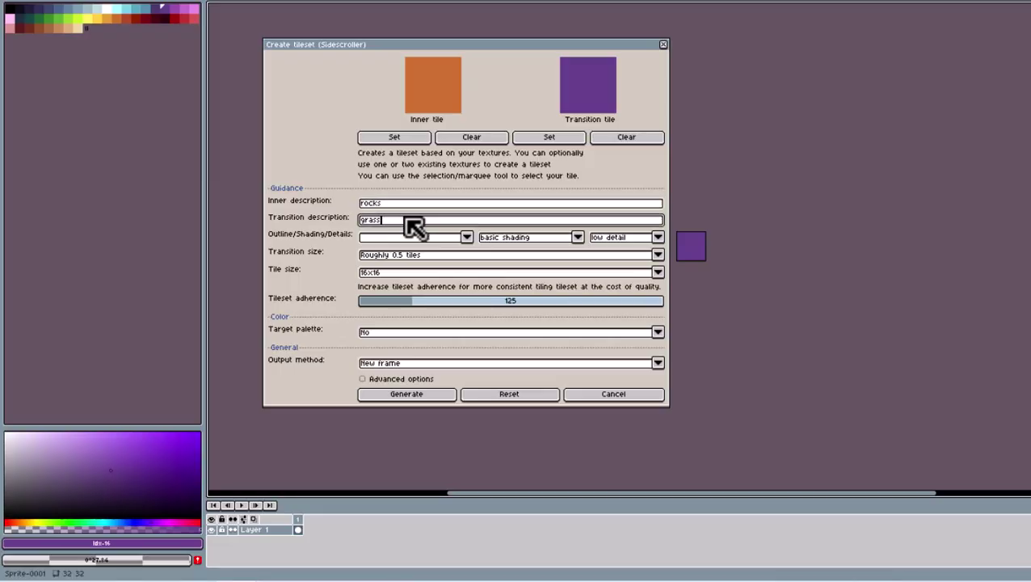
left_click(469, 138)
left_click(618, 139)
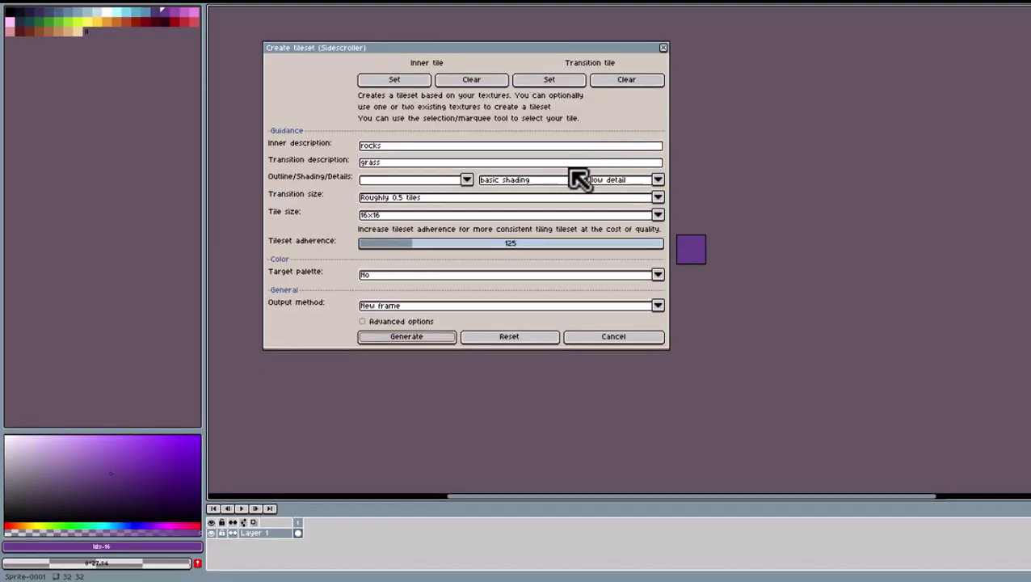
Step: Change the inner description to 'large stone rocks', keeping 'grass' as the transition
left_click(404, 163)
key("shift+Tab")
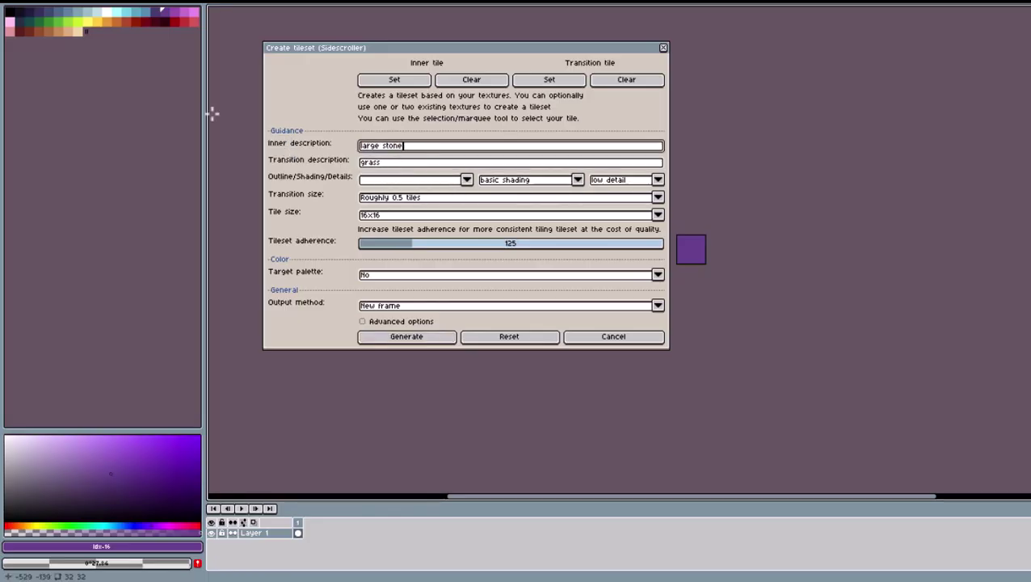
type("s")
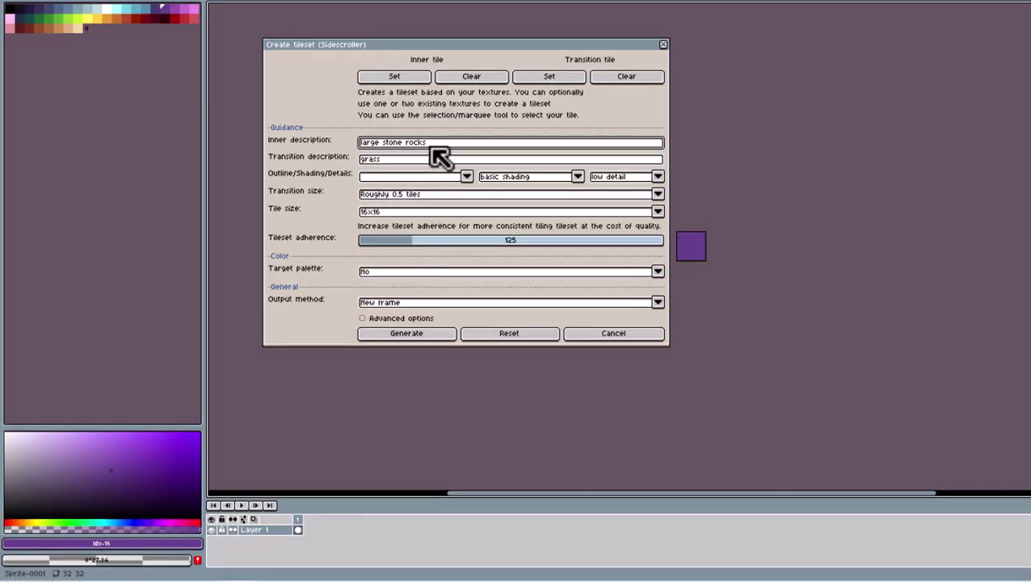
left_click(366, 159)
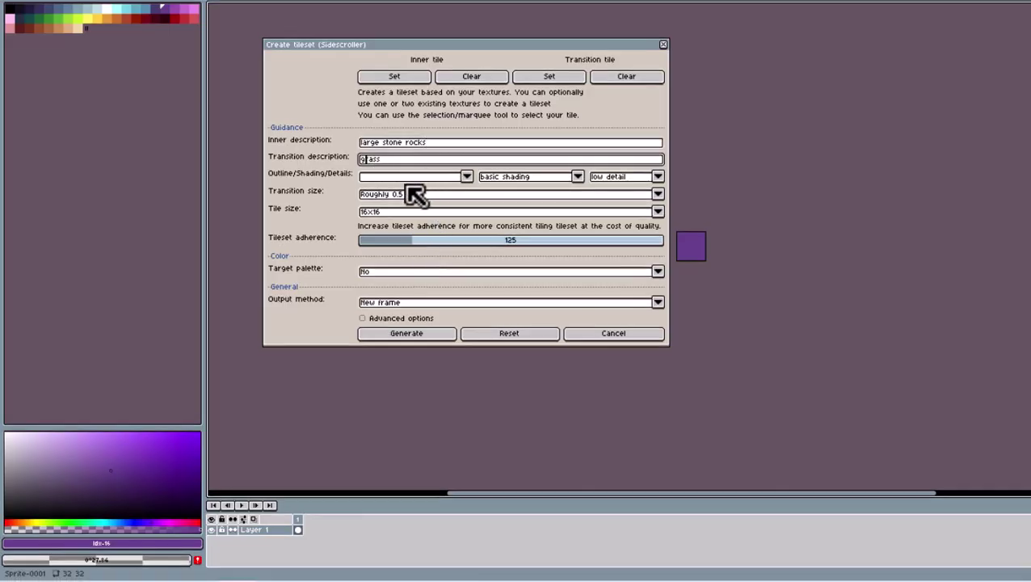
left_click(409, 177)
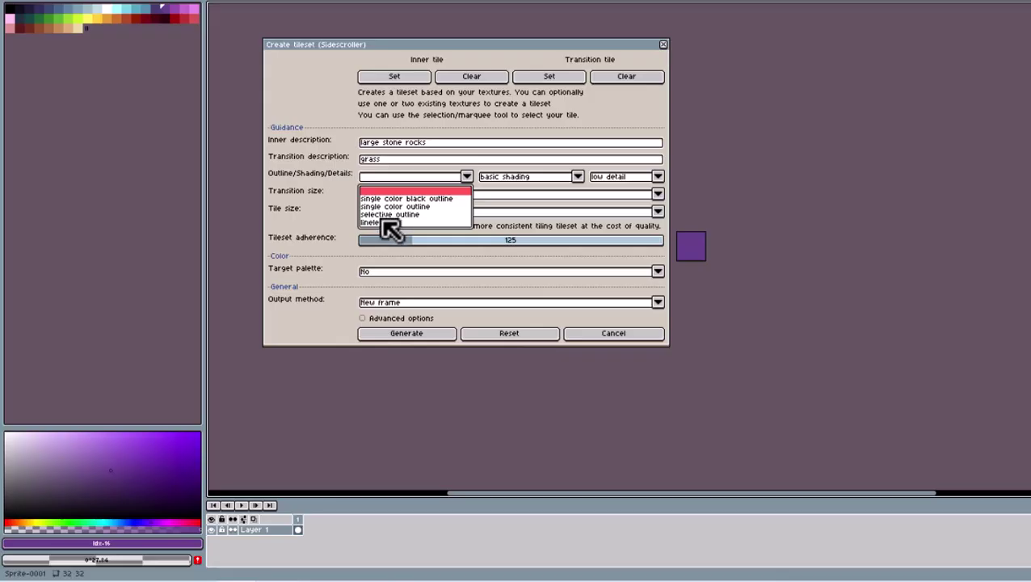
Step: Choose lineless outline, keeping basic shading, low detail and roughly 0.5-tile transitions
left_click(385, 223)
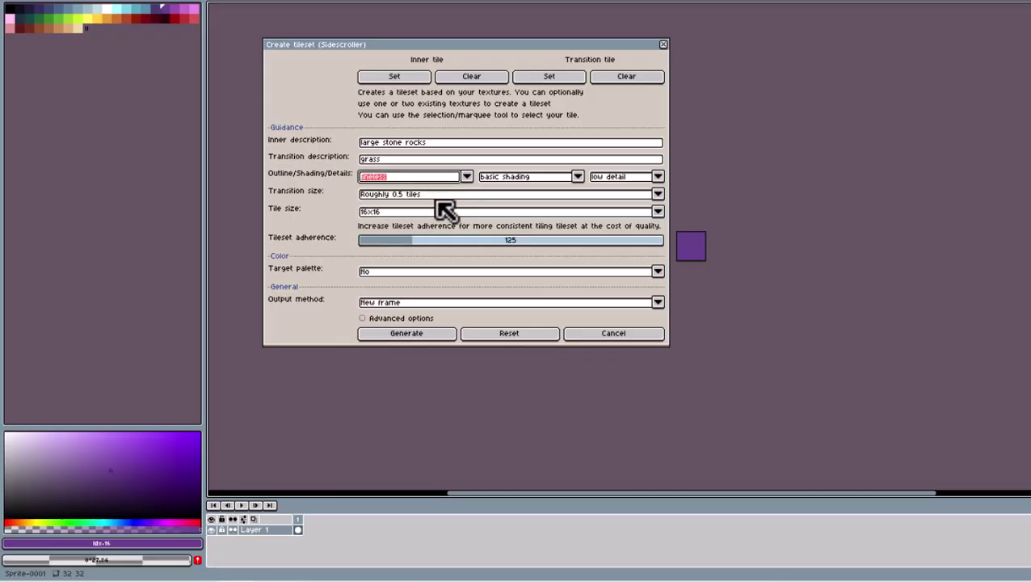
left_click(489, 179)
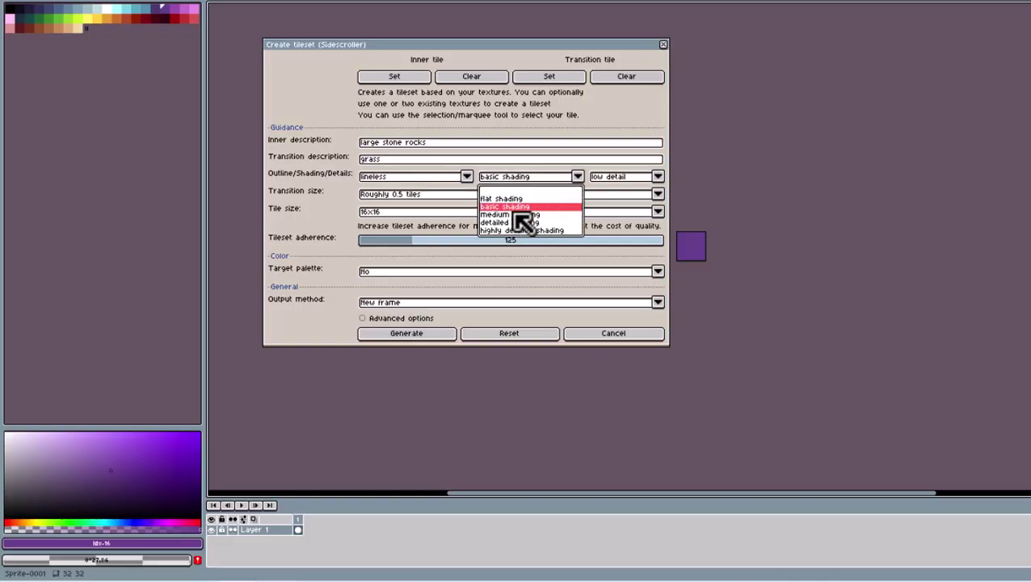
left_click(599, 177)
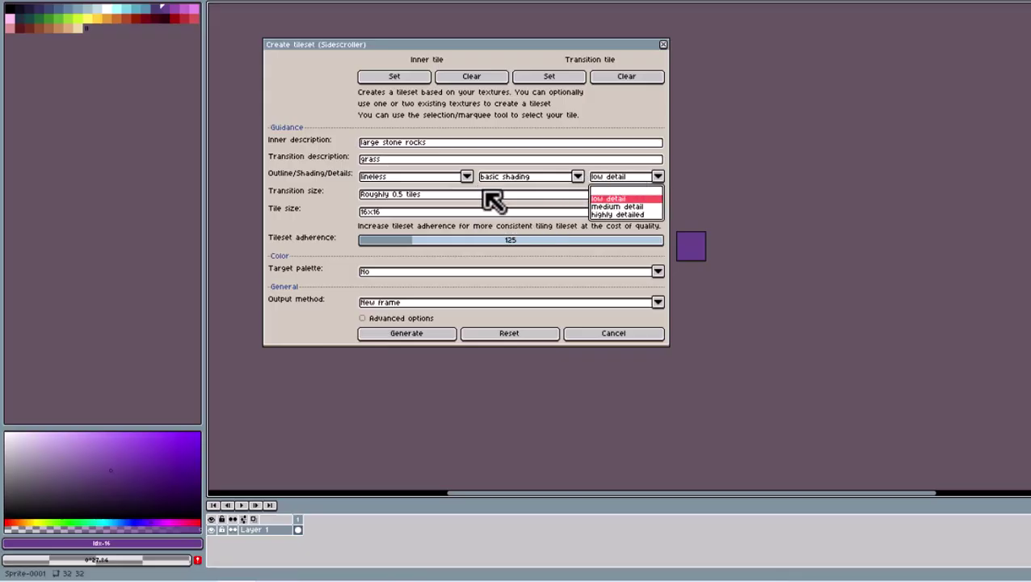
left_click(446, 195)
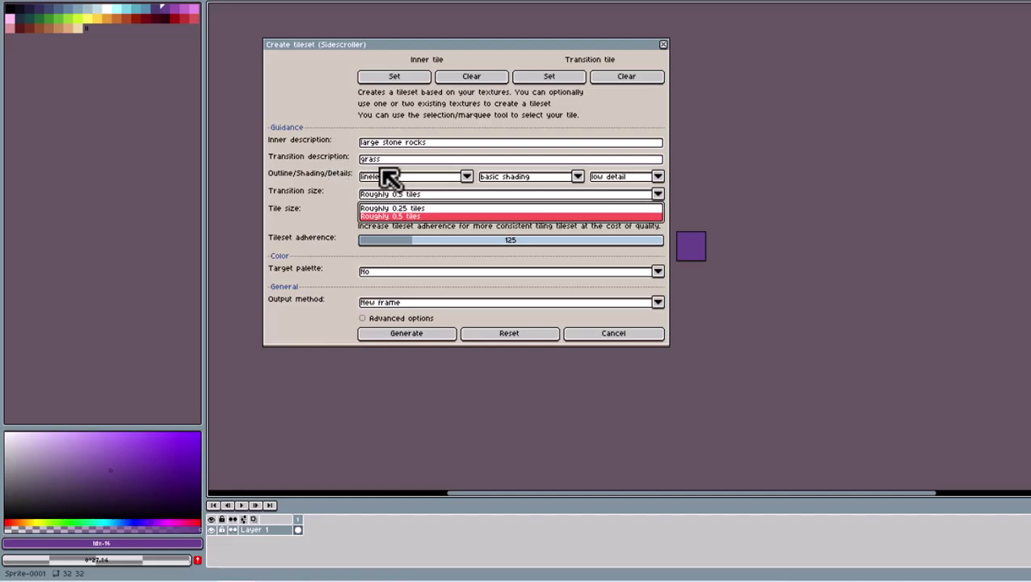
left_click(342, 240)
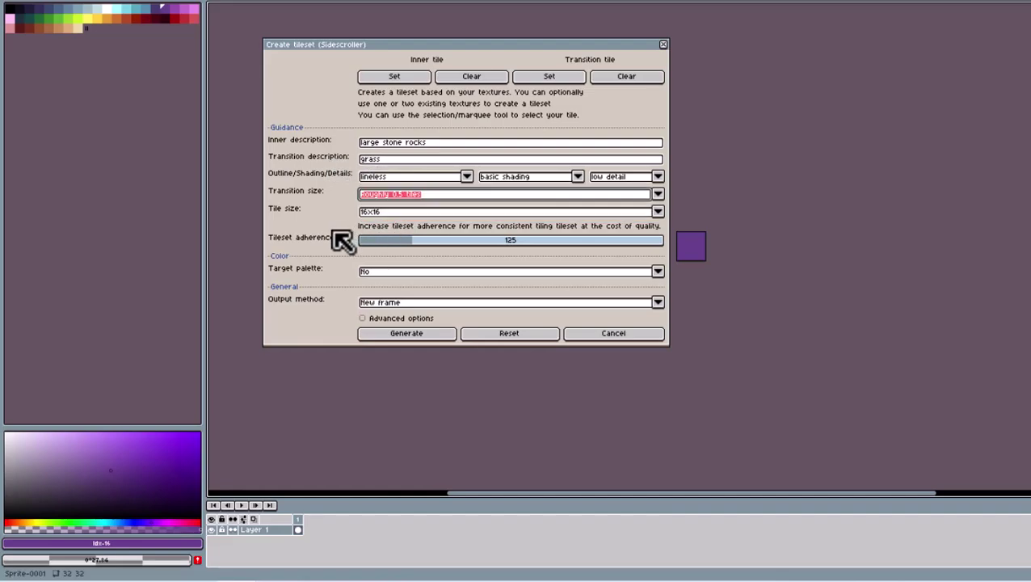
left_click(389, 215)
Step: Keep 16x16 tiles and enable Advanced options (tile strength 10, border freedom 150, guidance 80, seed 0)
left_click(389, 219)
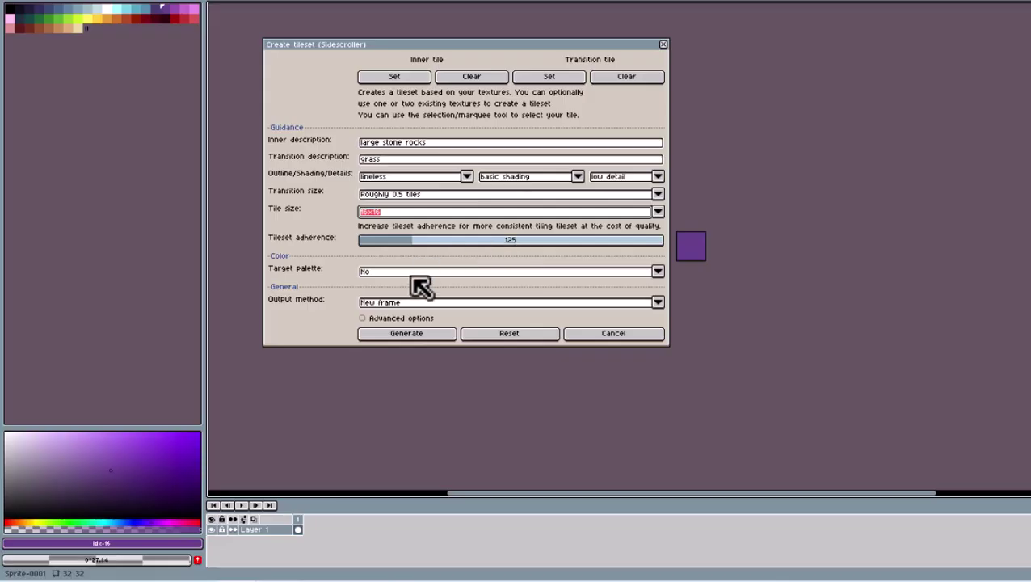
left_click(398, 320)
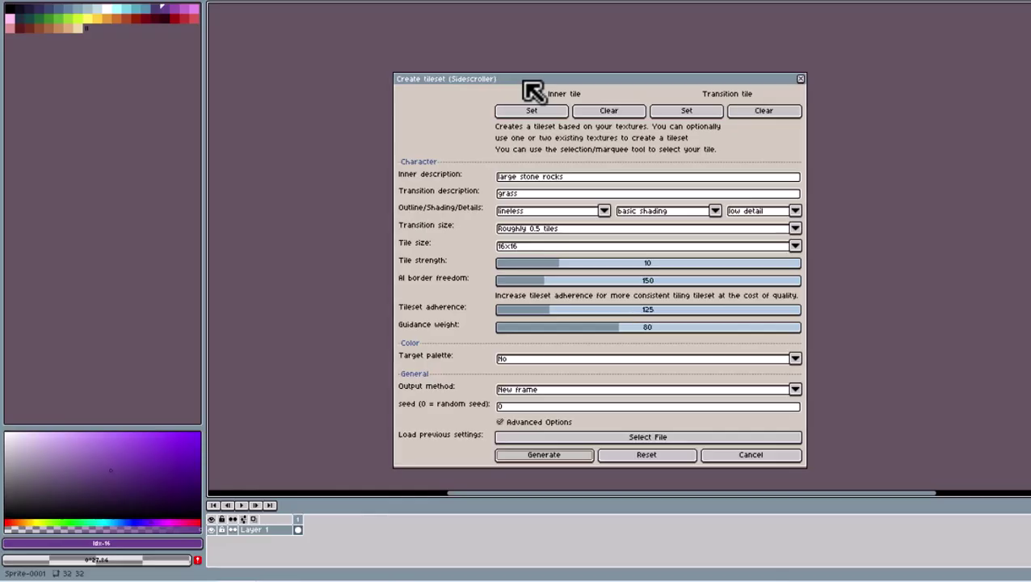
left_click_drag(523, 81, 428, 2)
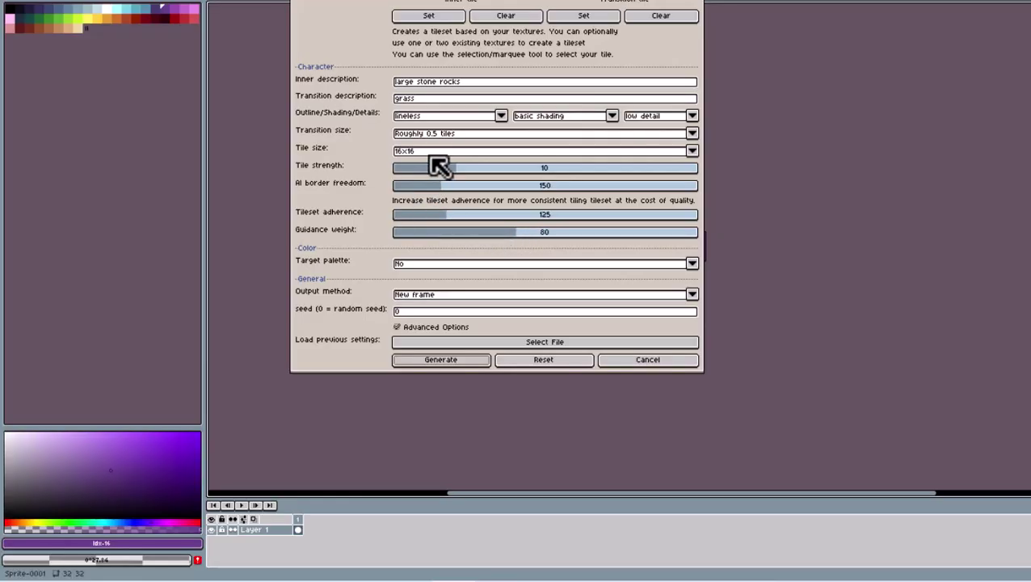
Step: Switch the Tile size from 16x16 to 32x32
left_click(431, 154)
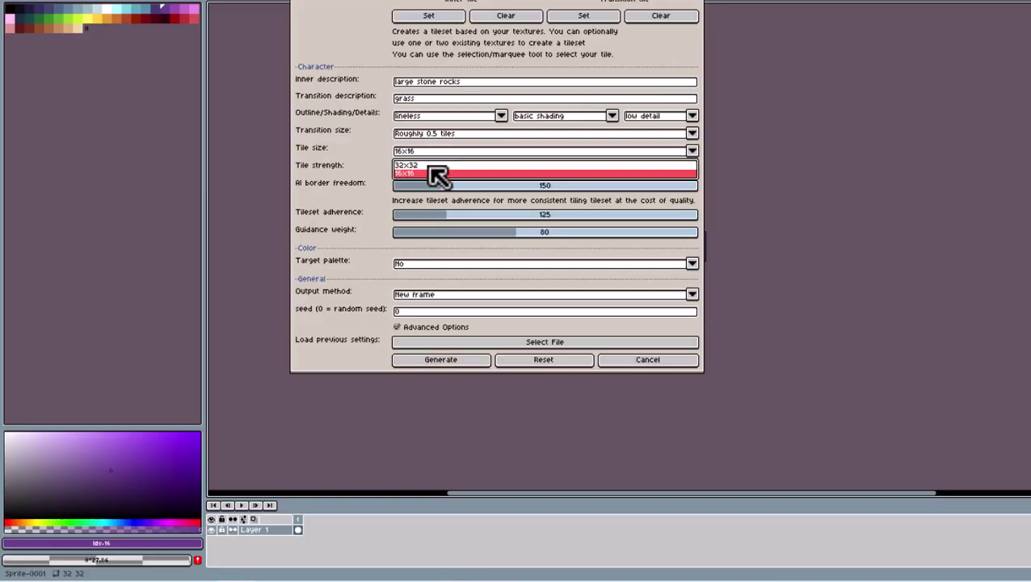
key("Up")
key("Return")
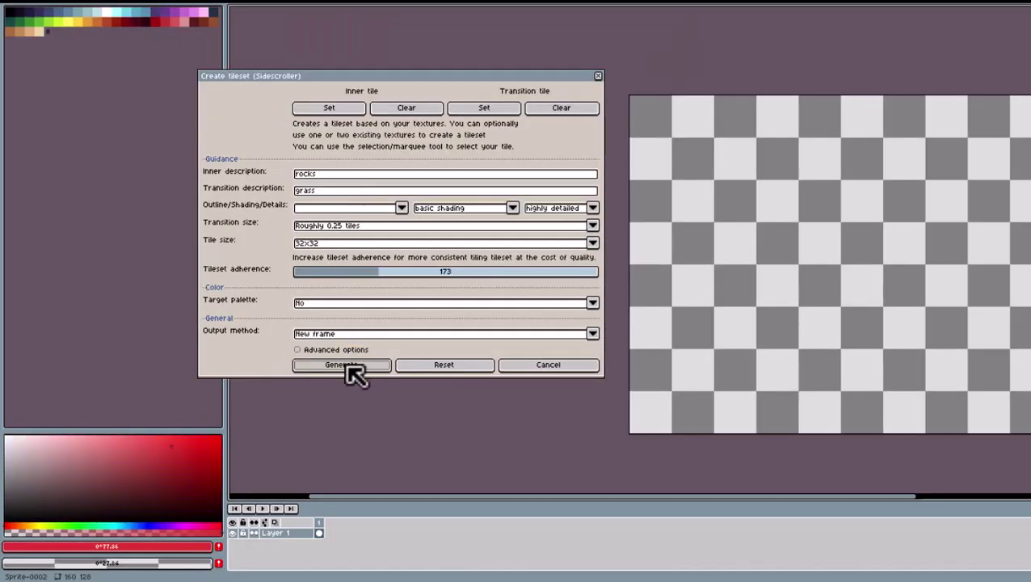
Step: Generate the grass-and-rock tileset, moving the progress window aside while it renders
left_click(347, 366)
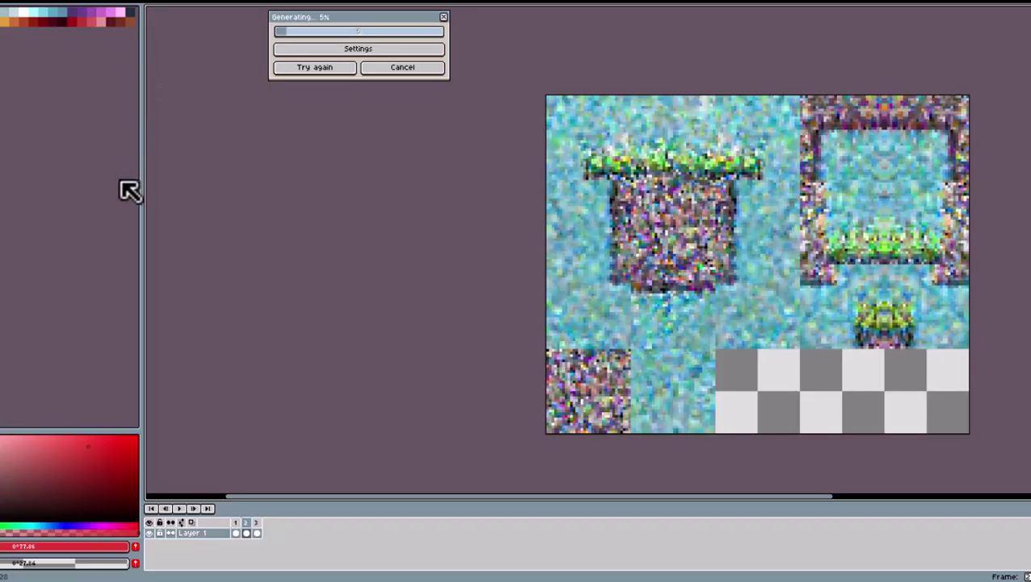
left_click_drag(507, 239, 329, 239)
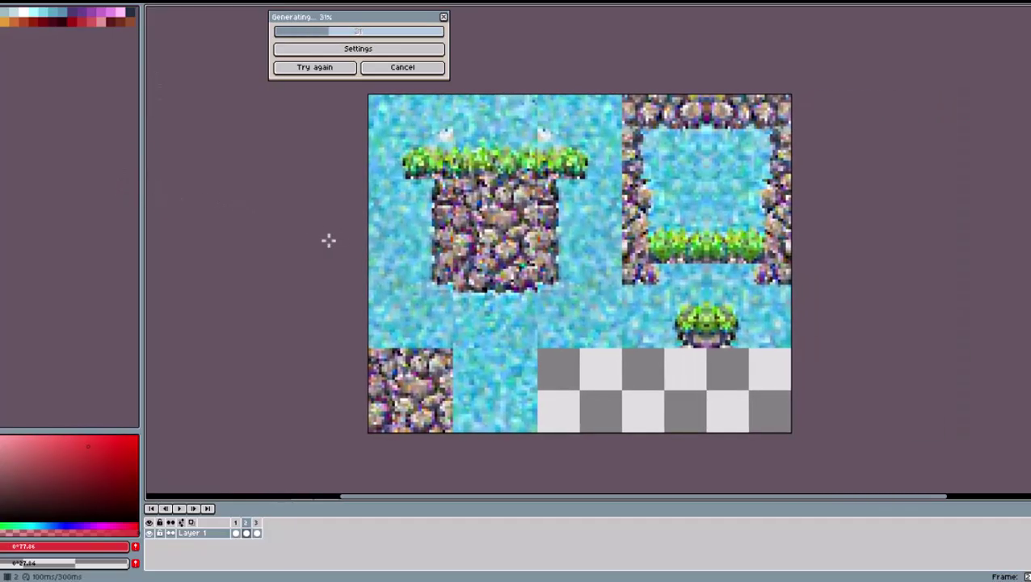
left_click_drag(397, 22, 243, 77)
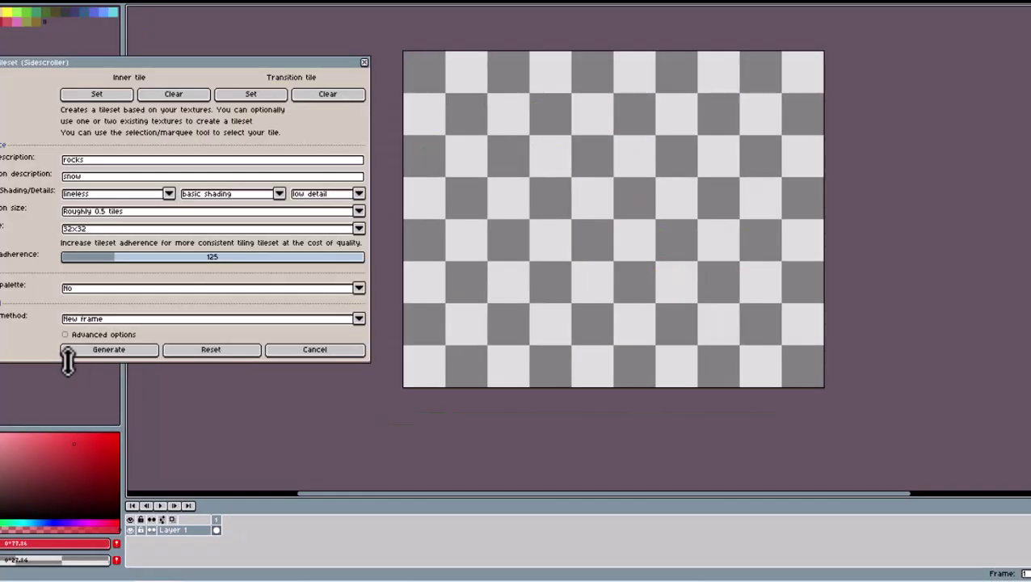
Step: Start generating the dark stone tileset with snow on top
left_click(77, 352)
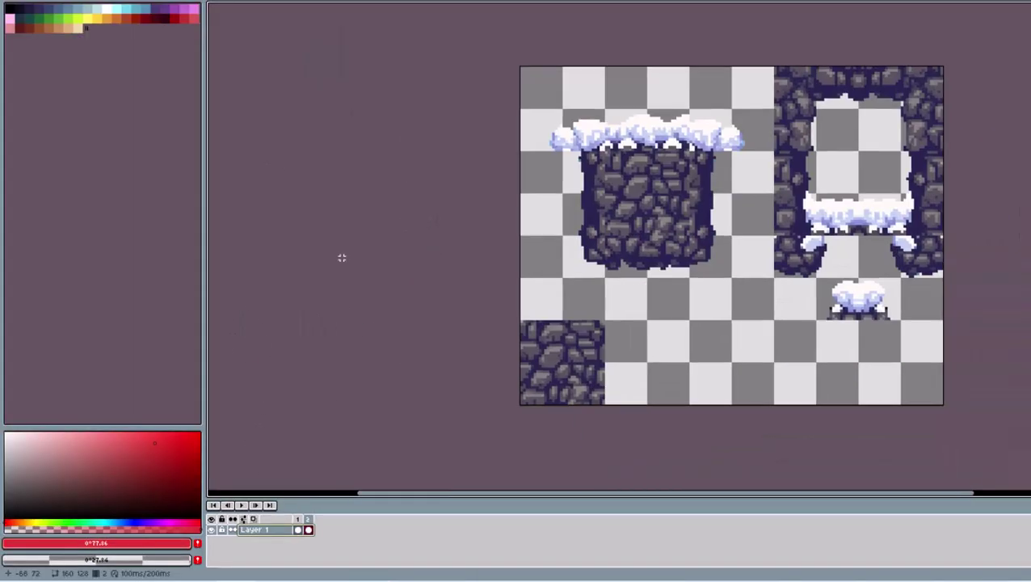
Step: Convert the level layer into a tilemap layer
right_click(275, 529)
left_click(379, 557)
key("Return")
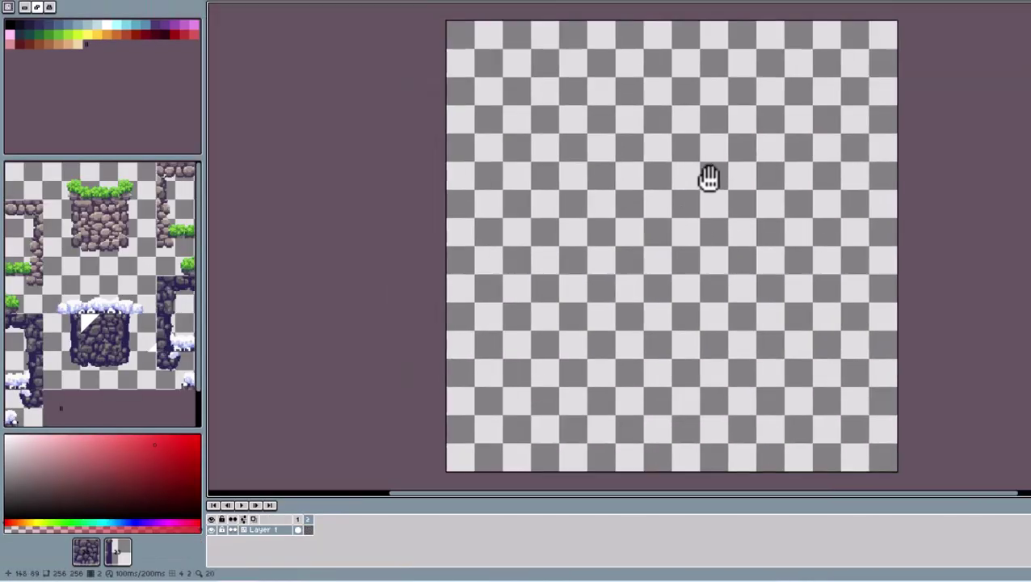
Step: Paint the stone floor row and a row of dark stone above it
left_click(477, 387)
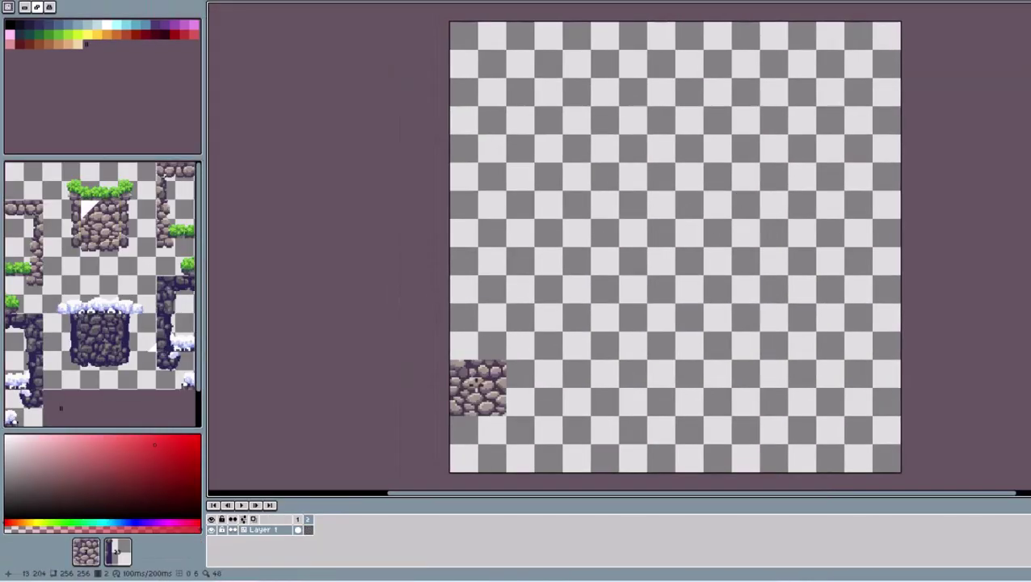
left_click_drag(533, 386, 476, 442)
left_click(476, 331)
left_click_drag(590, 442, 859, 432)
left_click(533, 331)
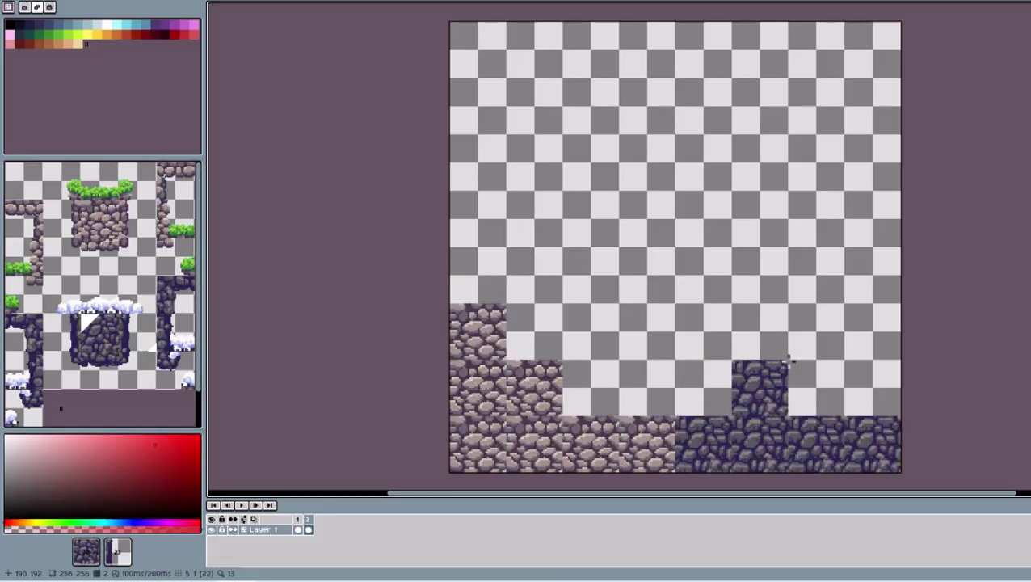
left_click_drag(761, 389, 874, 332)
left_click_drag(45, 278, 78, 310)
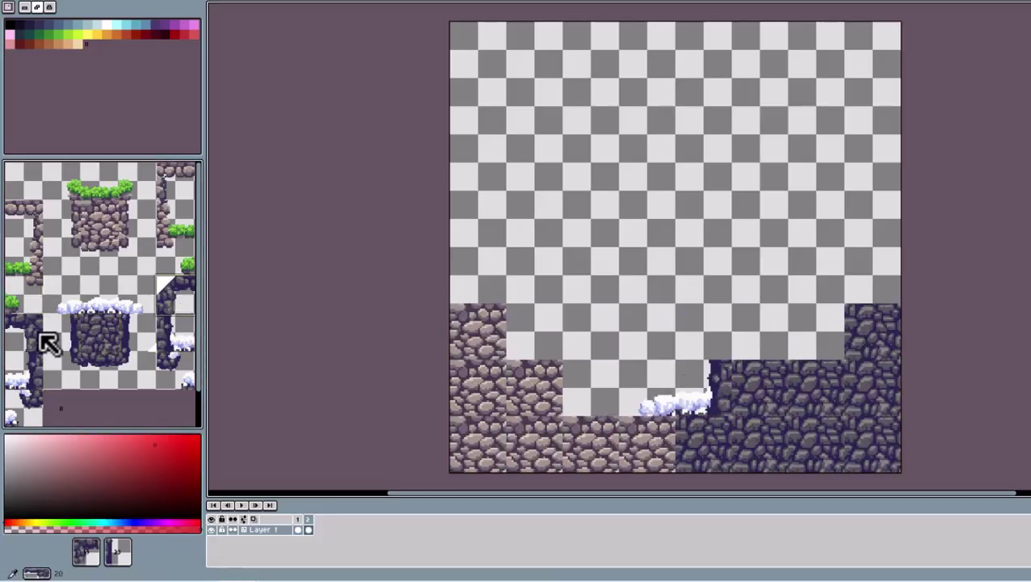
Step: Stamp snowy dark-stone tiles to form the right cliff and its lower snow-capped ledge
left_click(169, 345)
left_click(758, 349)
left_click(872, 276)
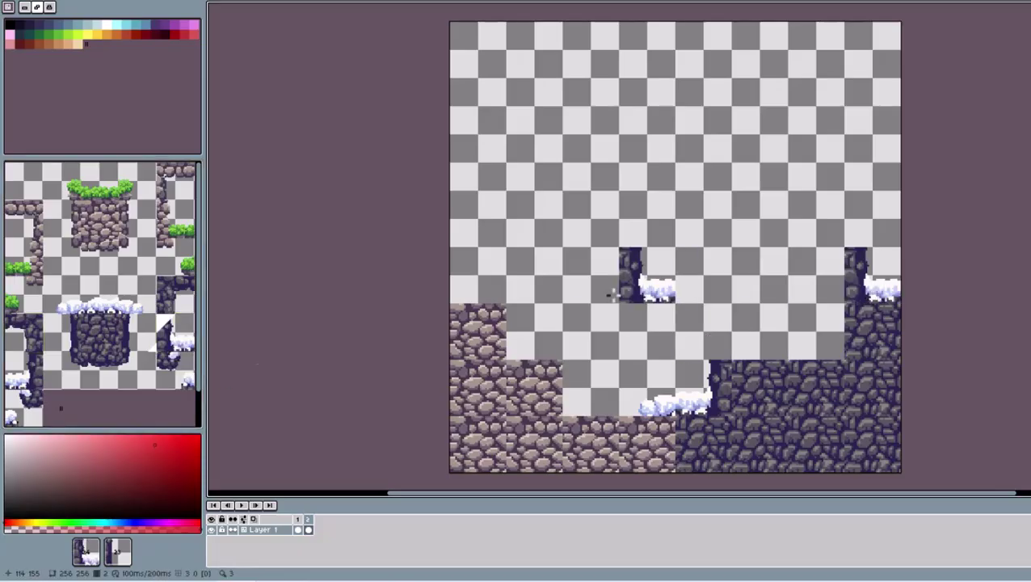
left_click(816, 219)
left_click(124, 316)
left_click(815, 346)
left_click(758, 346)
left_click(49, 346)
Step: Stack stone steps into an upper snow-capped ledge on the right cliff
left_click(814, 274)
left_click(758, 219)
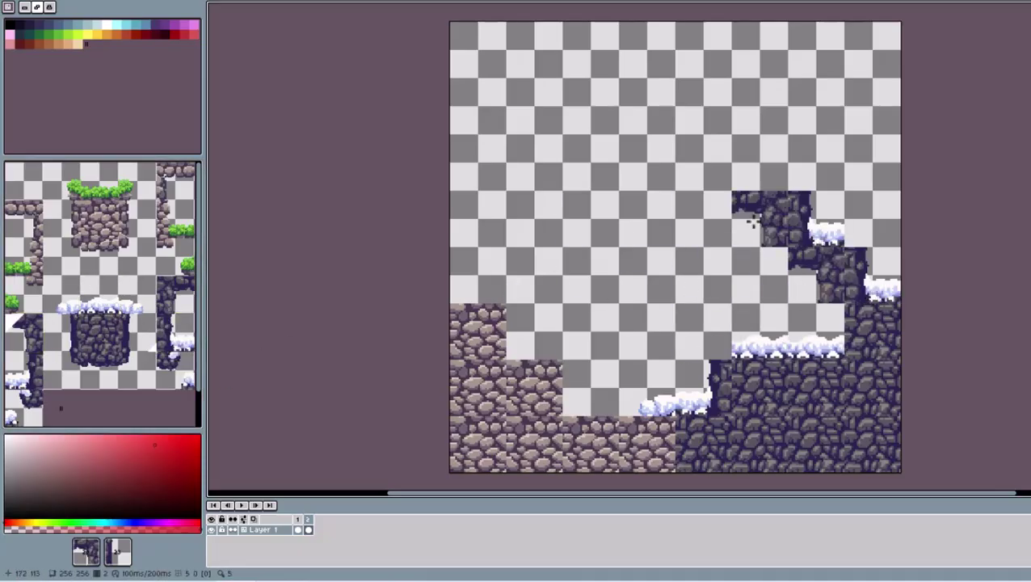
left_click(758, 186)
left_click(857, 230)
left_click(718, 204)
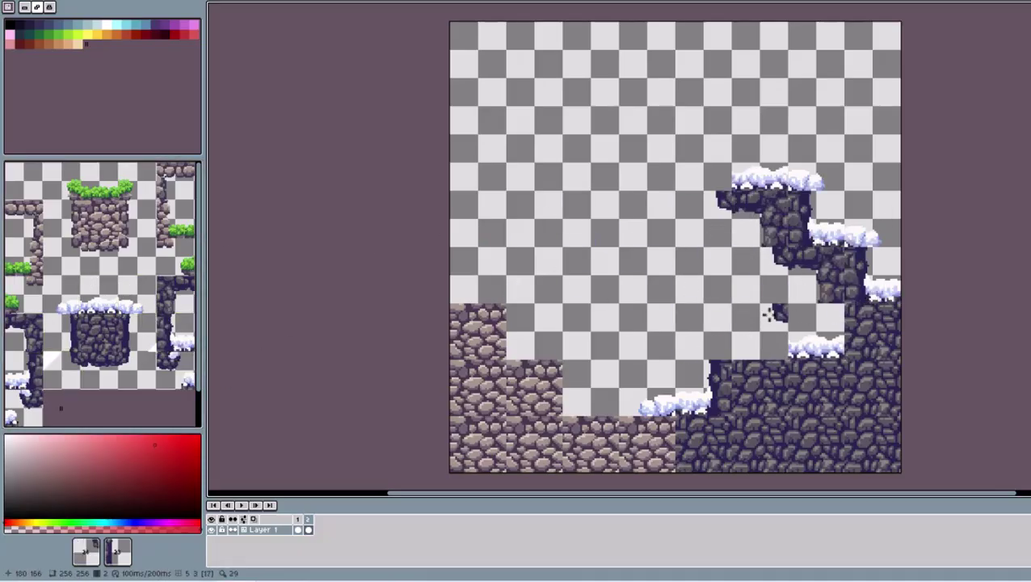
left_click(816, 331)
left_click(85, 319)
left_click(696, 185)
Step: Stamp grass-topped stone steps on the left and a stone wall up the left edge
left_click(131, 218)
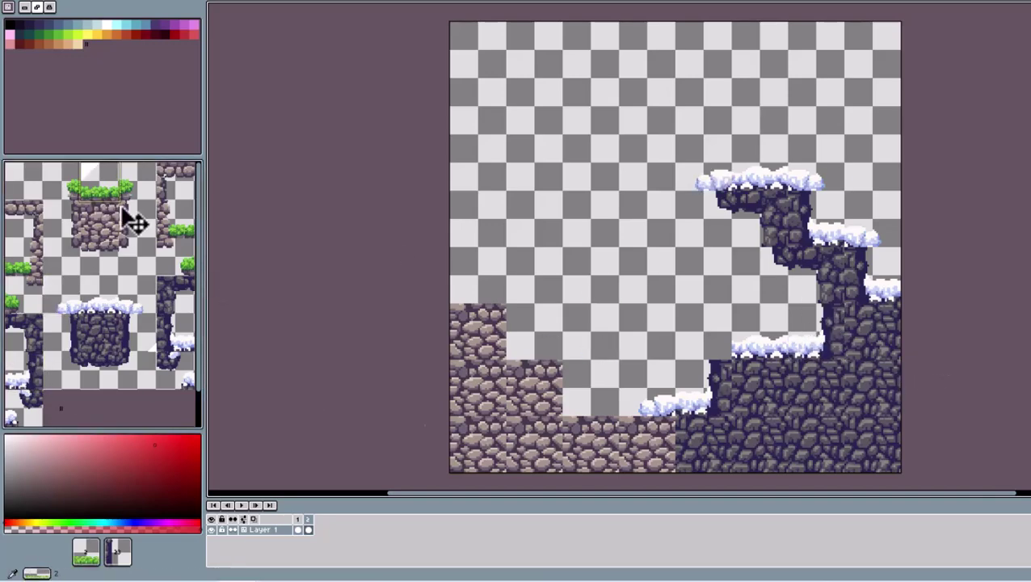
left_click(590, 389)
left_click(173, 239)
left_click(534, 332)
left_click(477, 275)
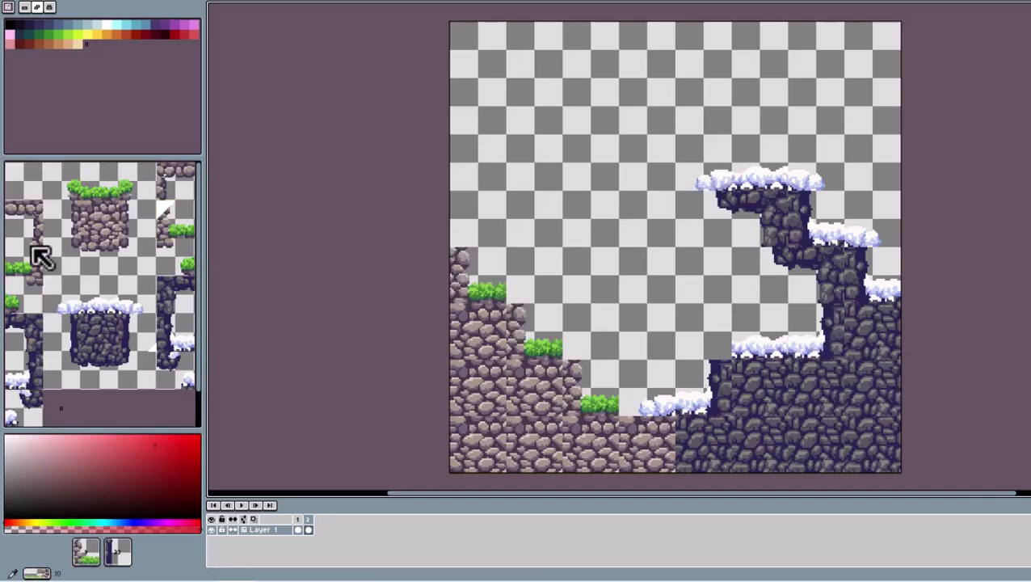
left_click(37, 253)
left_click(457, 219)
left_click(457, 161)
left_click(457, 105)
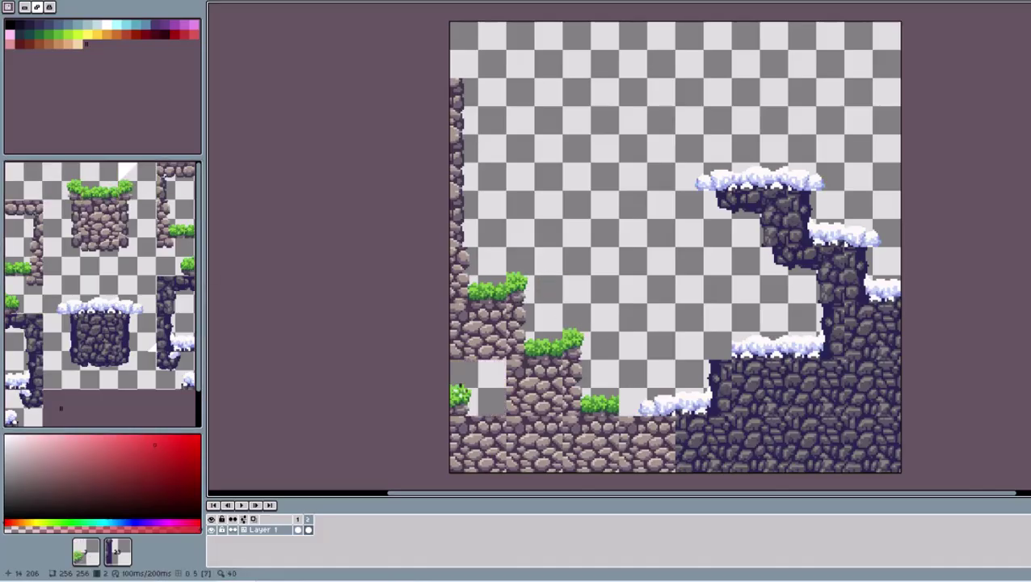
Step: Duplicate the level layer and paint a floating grass ledge across the upper left
left_click(628, 374)
left_click(98, 202)
left_click(275, 530)
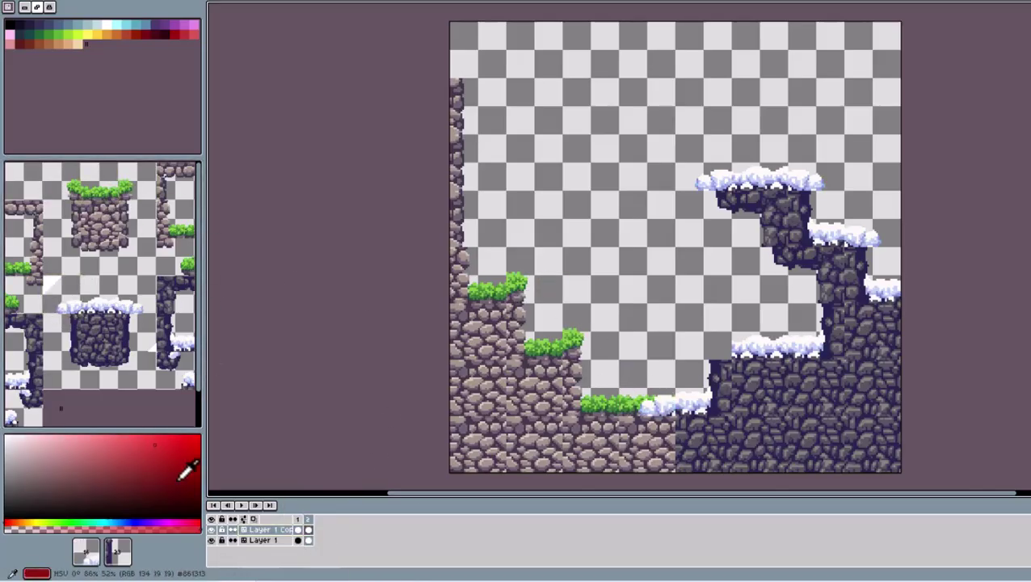
left_click(111, 199)
left_click_drag(479, 179, 606, 180)
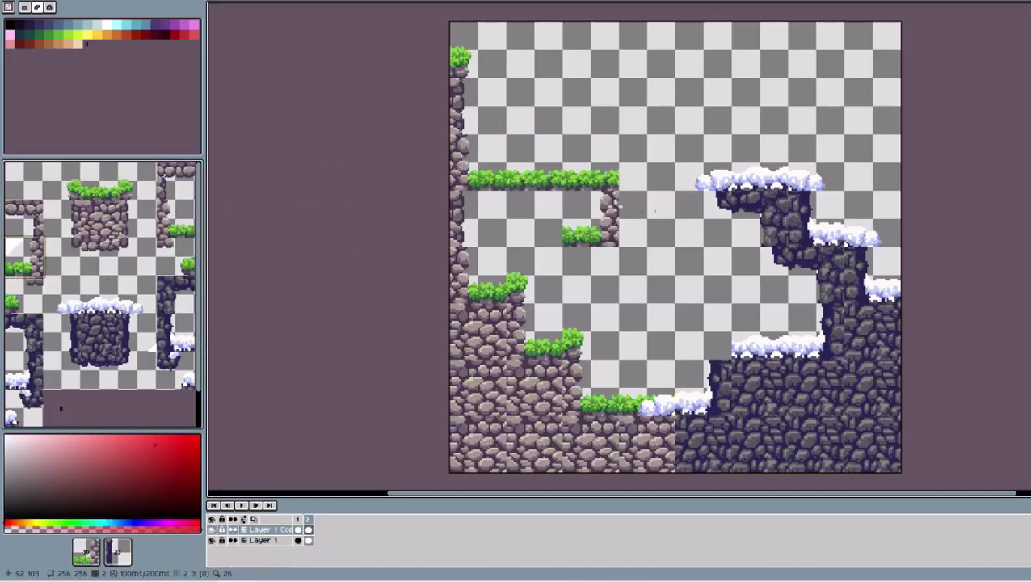
Step: Add a snow edge to the lower ledge and nudge the grass ledge end down two pixels
left_click(100, 255)
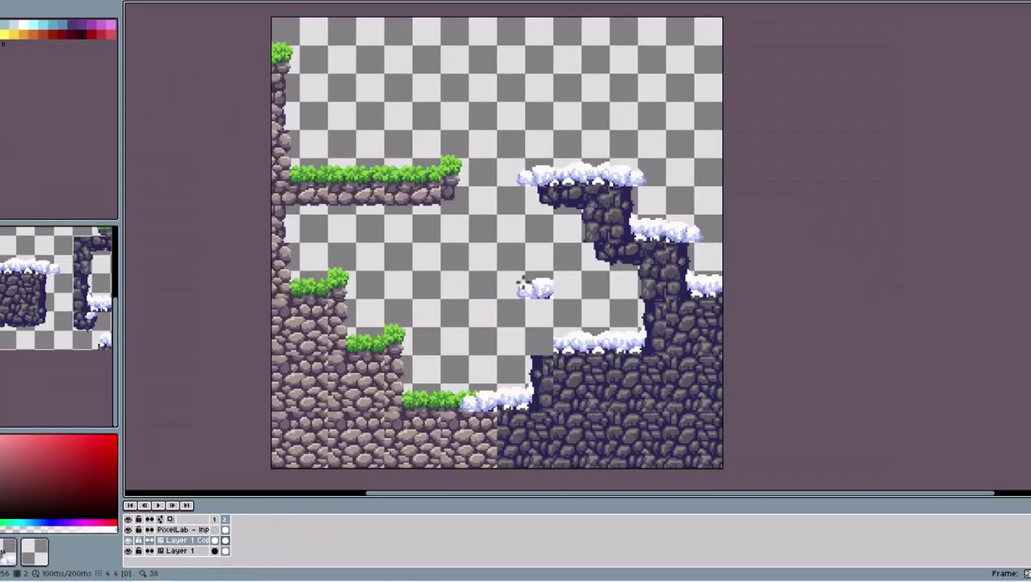
left_click(533, 344)
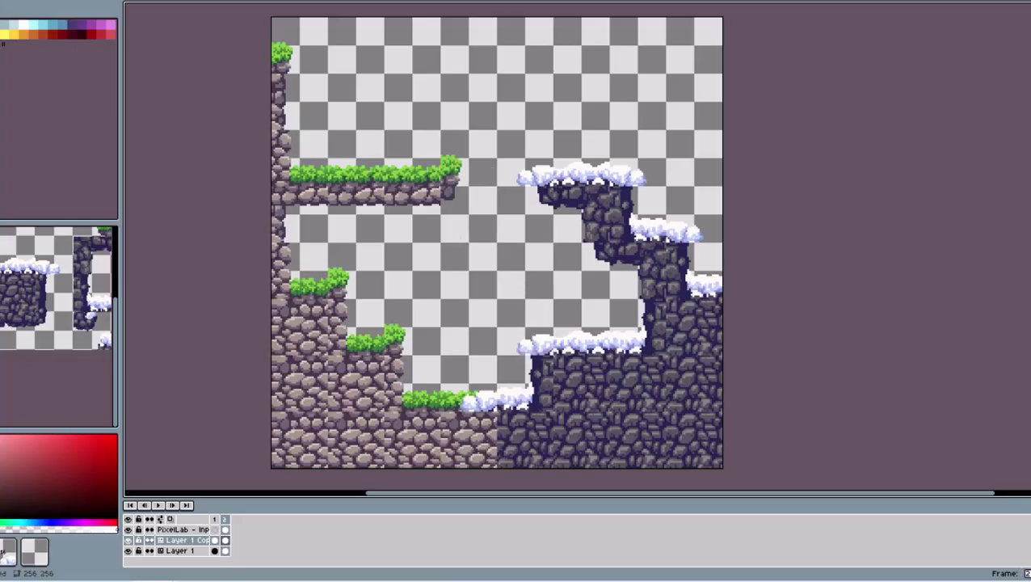
scroll(441, 171, "up", 3)
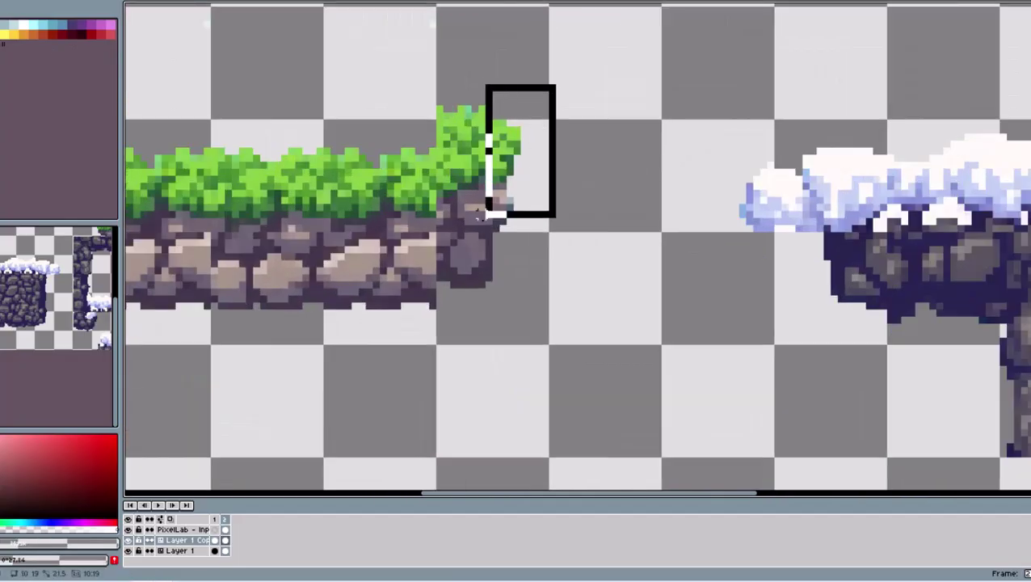
left_click_drag(481, 215, 440, 300)
key("Down")
key("Down")
key("Down")
key("Down")
key("Down")
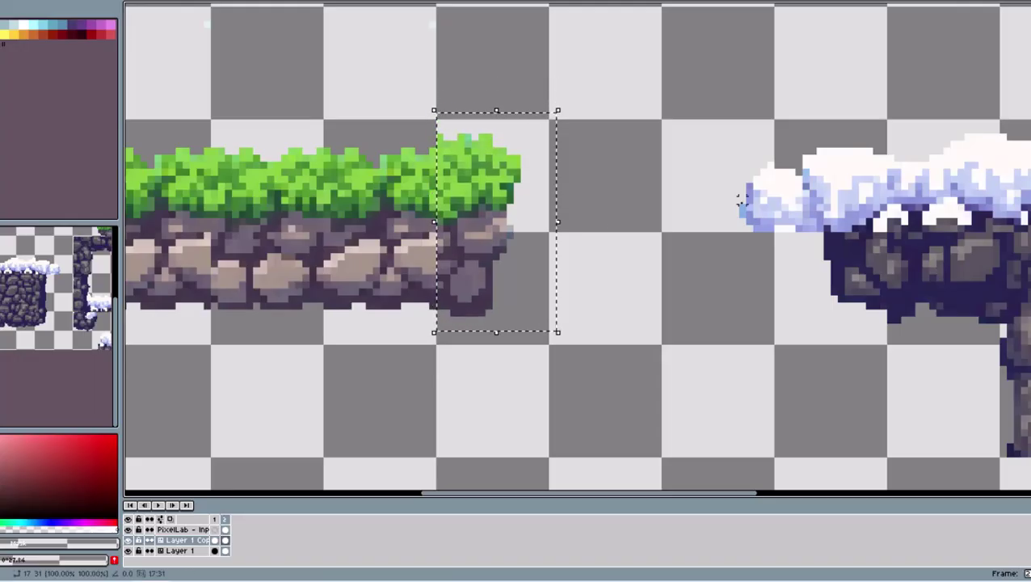
key("Down")
scroll(714, 225, "down", 4)
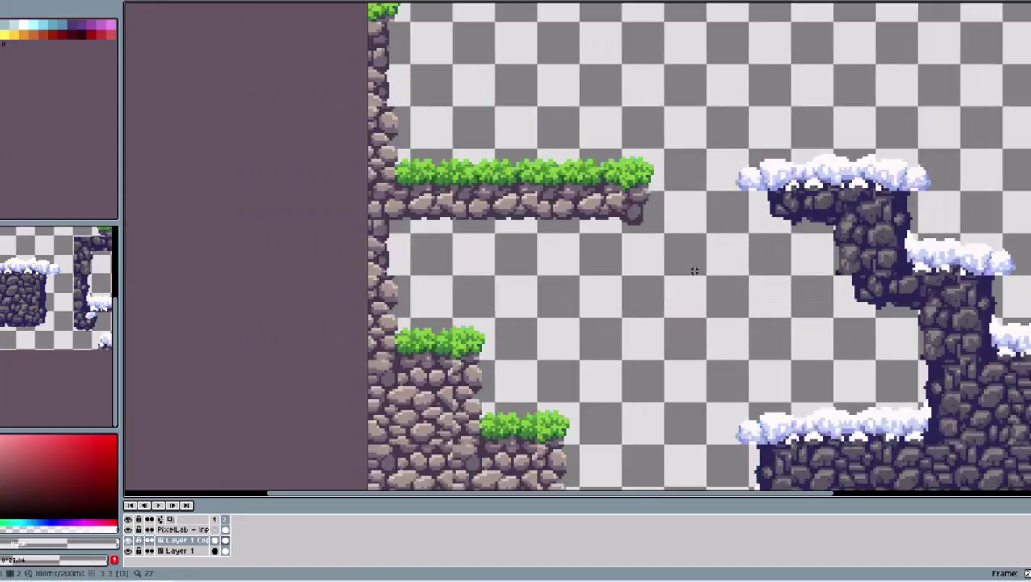
left_click_drag(697, 269, 604, 225)
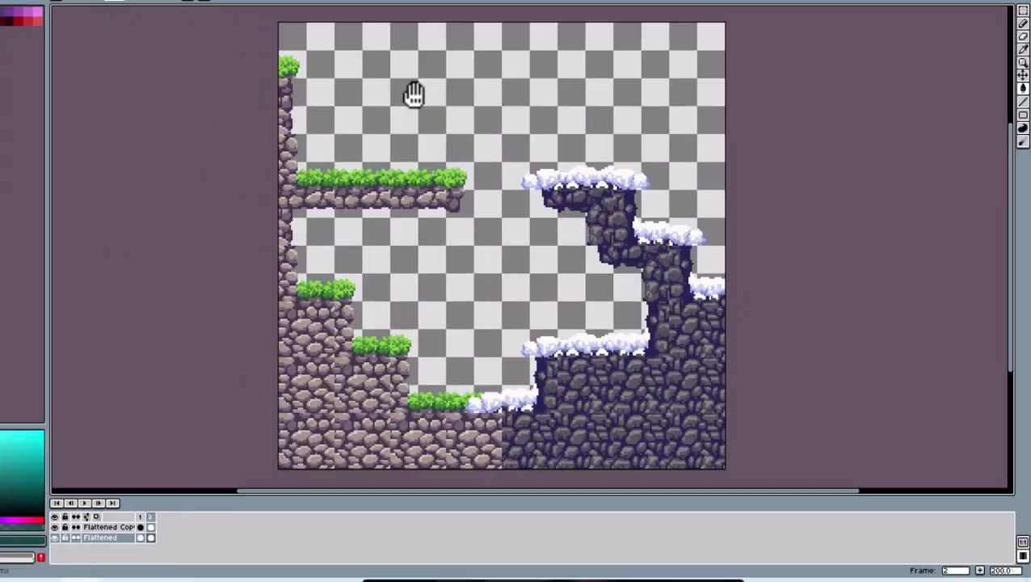
Step: Bucket-fill the empty sky dark teal, then select the Flattened Copy layer
left_click(407, 100)
left_click(120, 526)
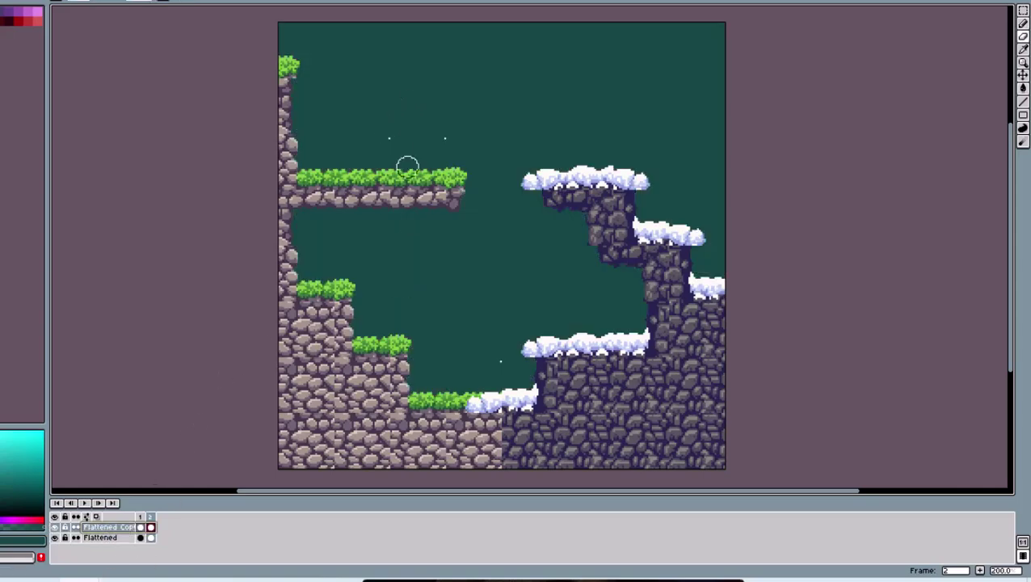
scroll(449, 139, "up", 3)
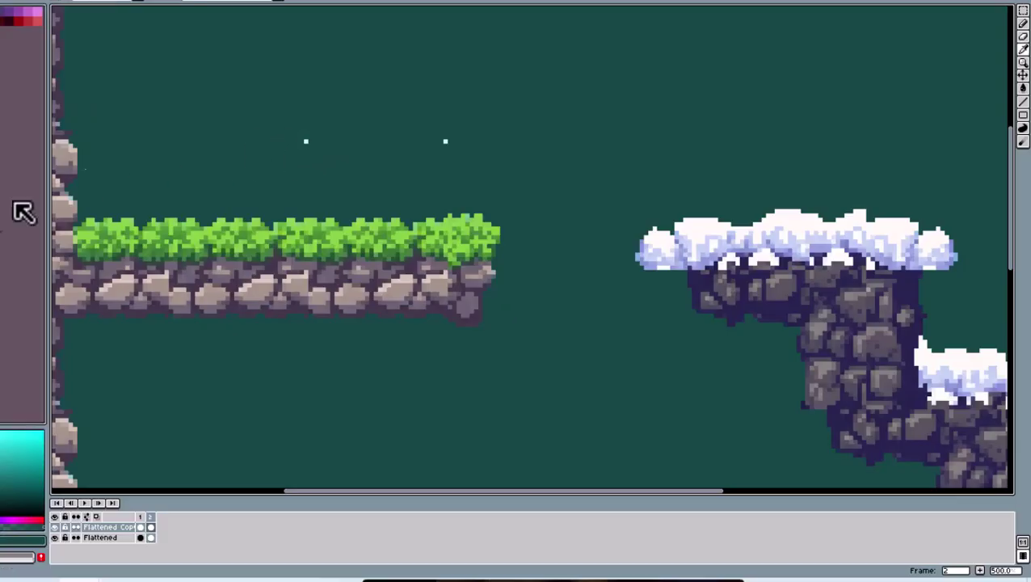
left_click_drag(497, 145, 471, 293)
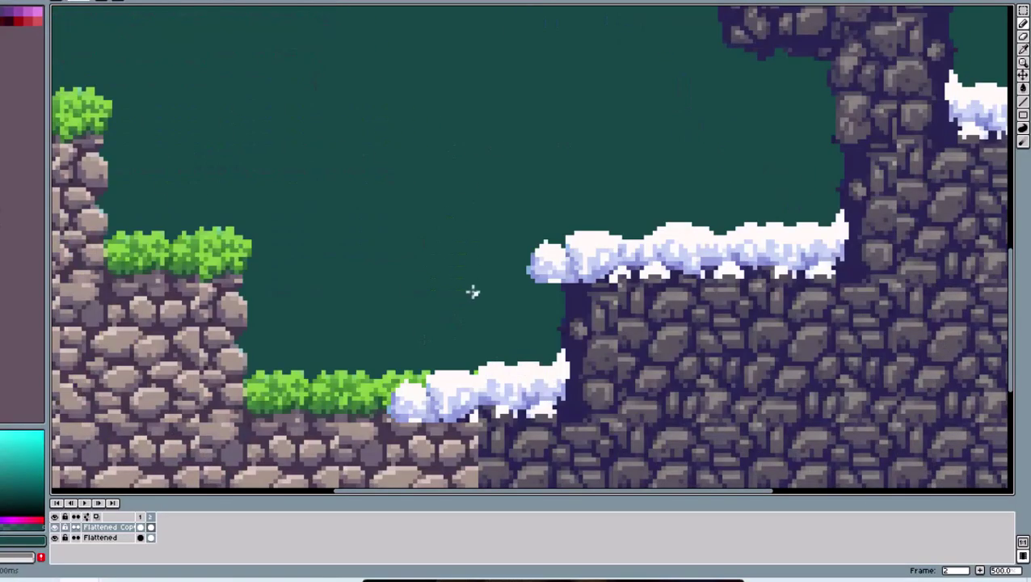
scroll(461, 303, "down", 5)
scroll(456, 309, "up", 4)
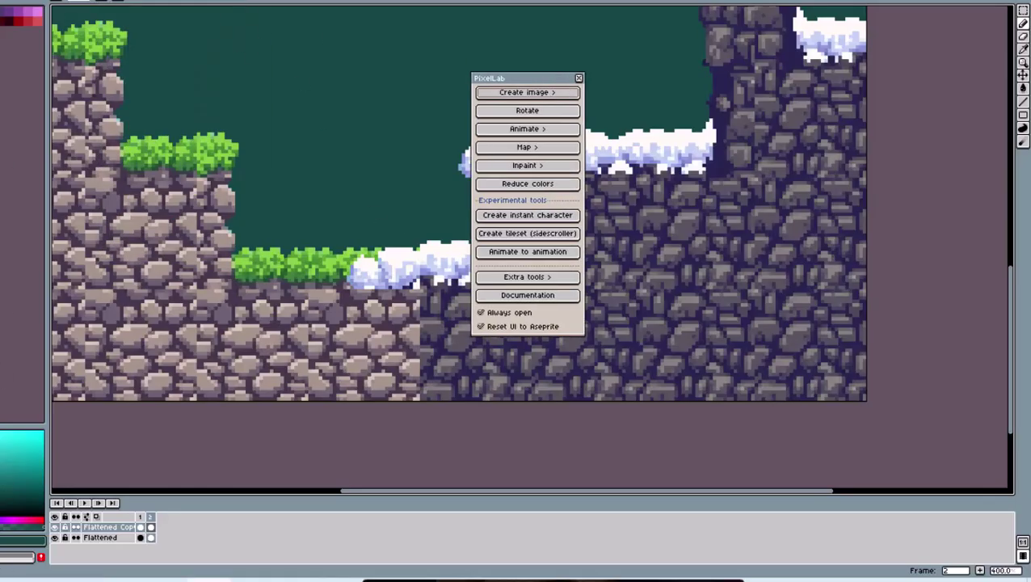
Step: Start PixelLab's map inpainting from the map tools and dismiss its tip
left_click(541, 149)
left_click(530, 137)
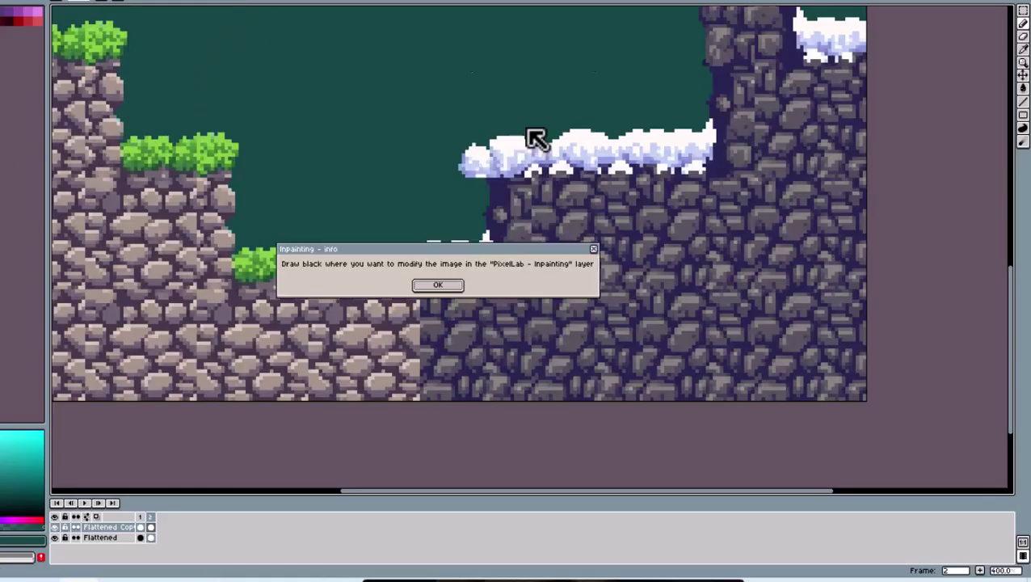
left_click(437, 285)
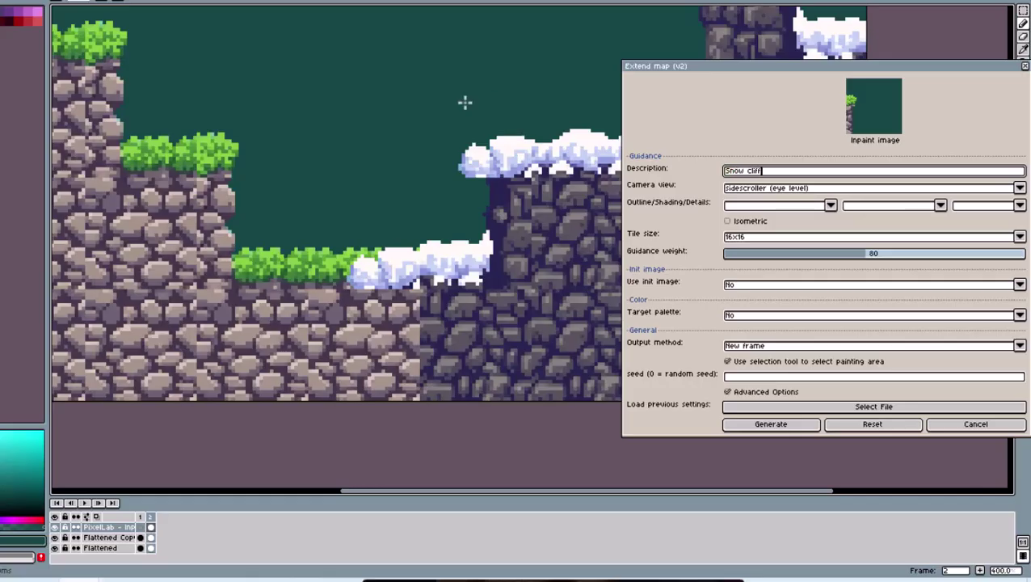
scroll(392, 108, "right", 2)
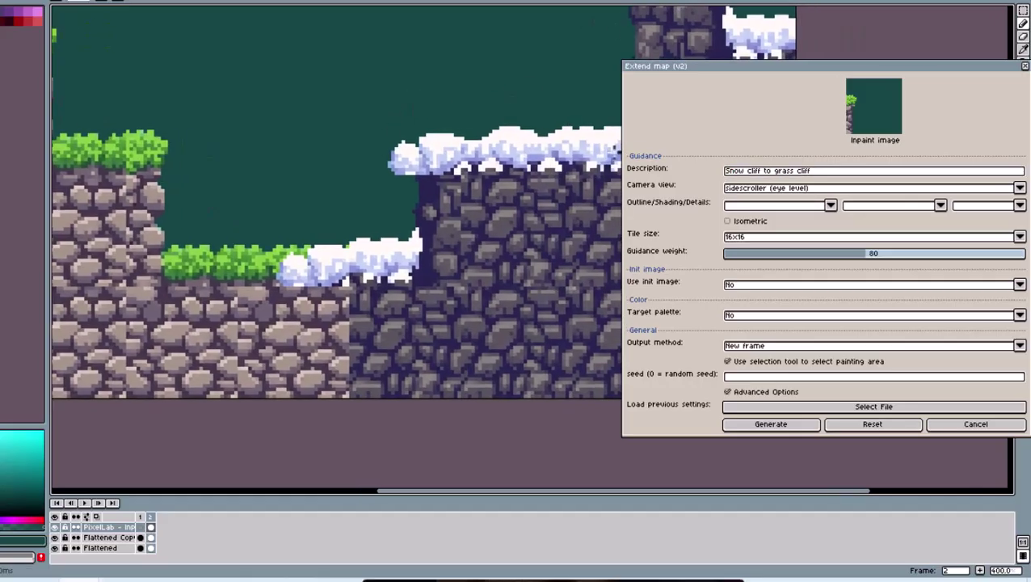
scroll(442, 191, "left", 1)
Step: Select the grass–snow cliff seam, mask it and generate 'Snow cliff to grass cliff'
left_click_drag(225, 121, 480, 390)
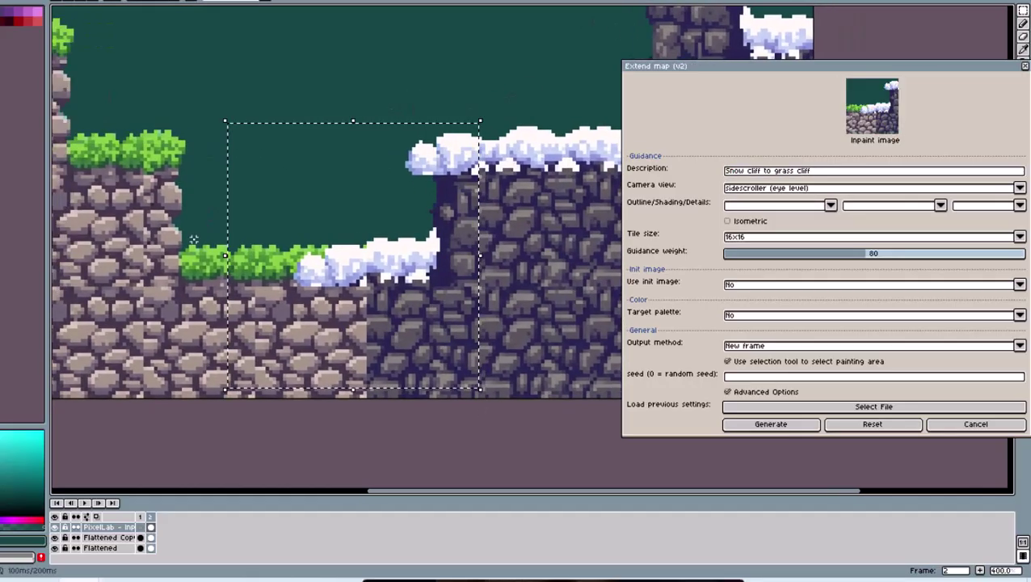
left_click(790, 421)
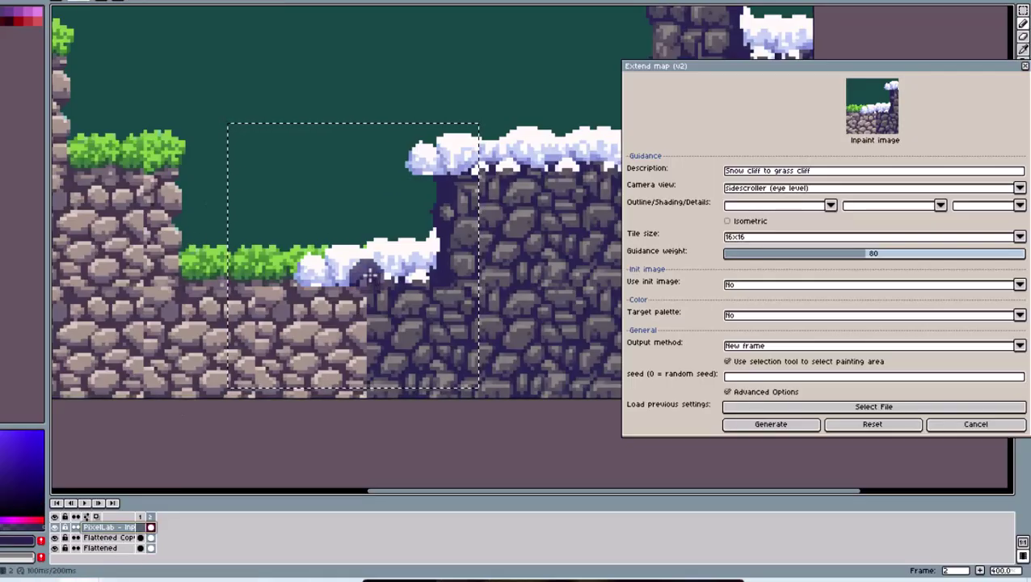
left_click_drag(369, 253, 366, 397)
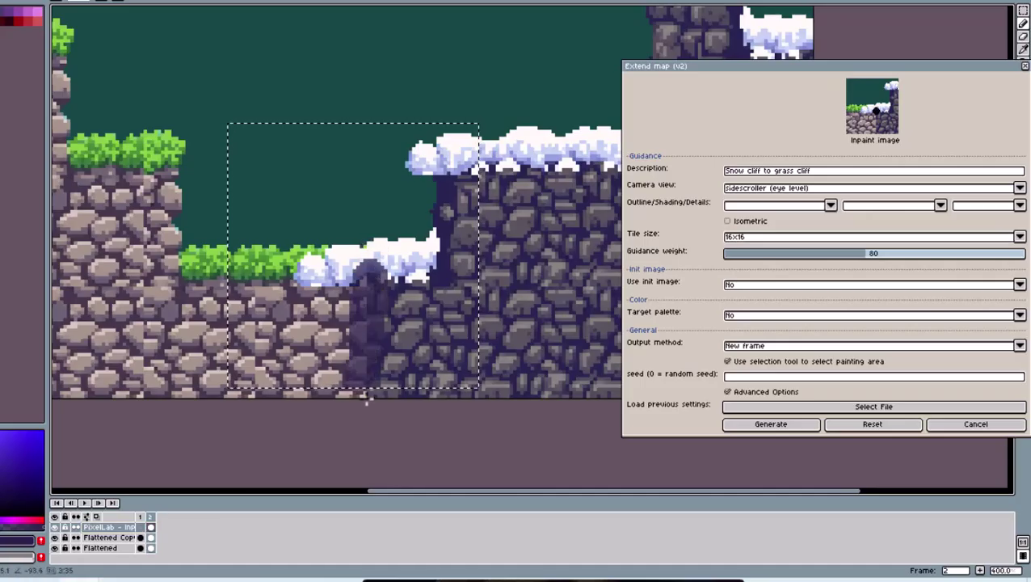
left_click(796, 423)
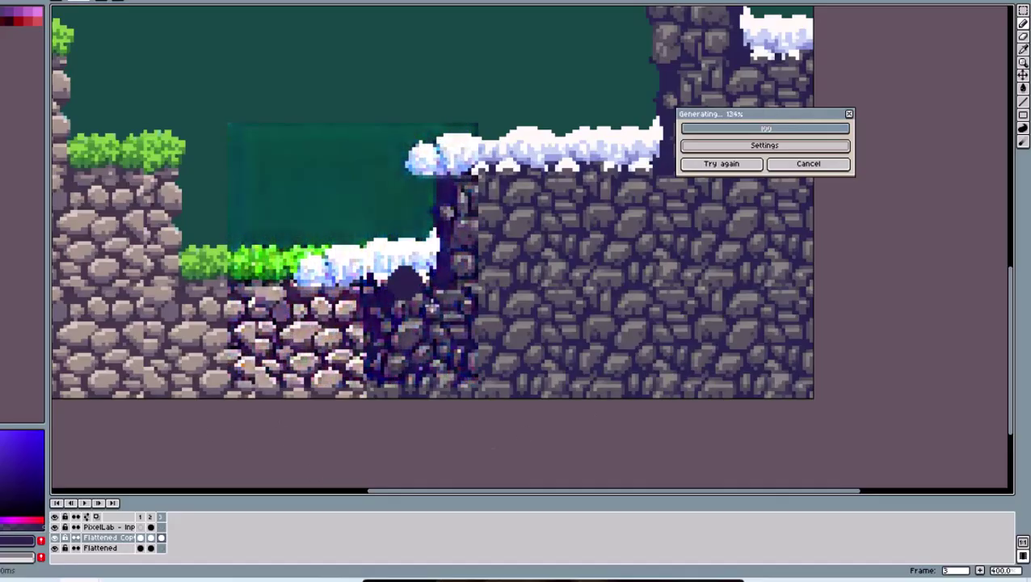
Step: Paint mask dabs over the snow cliff edges on the frame 3 inpainting cel
scroll(380, 301, "up", 5)
scroll(380, 302, "right", 2)
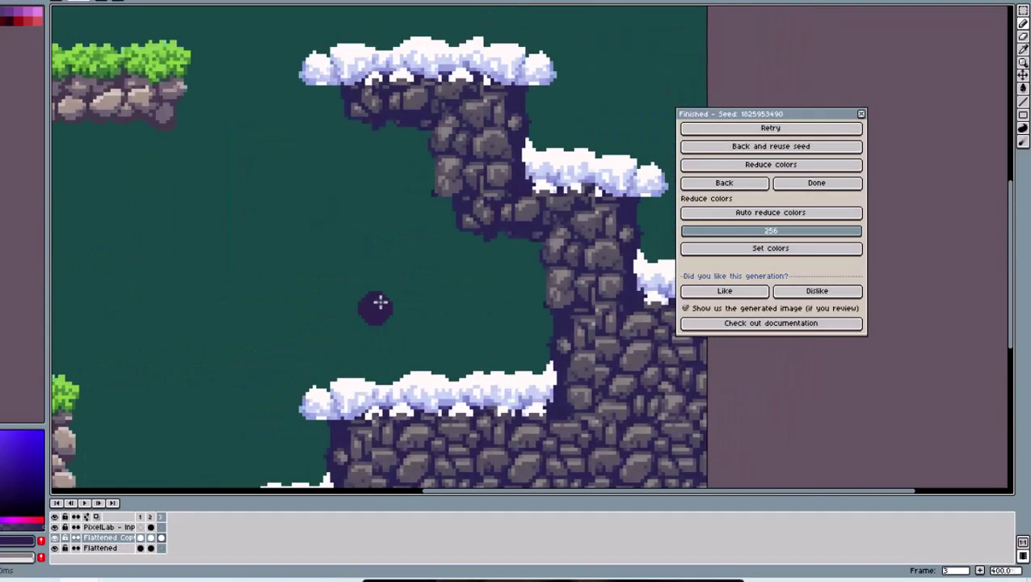
left_click(161, 527)
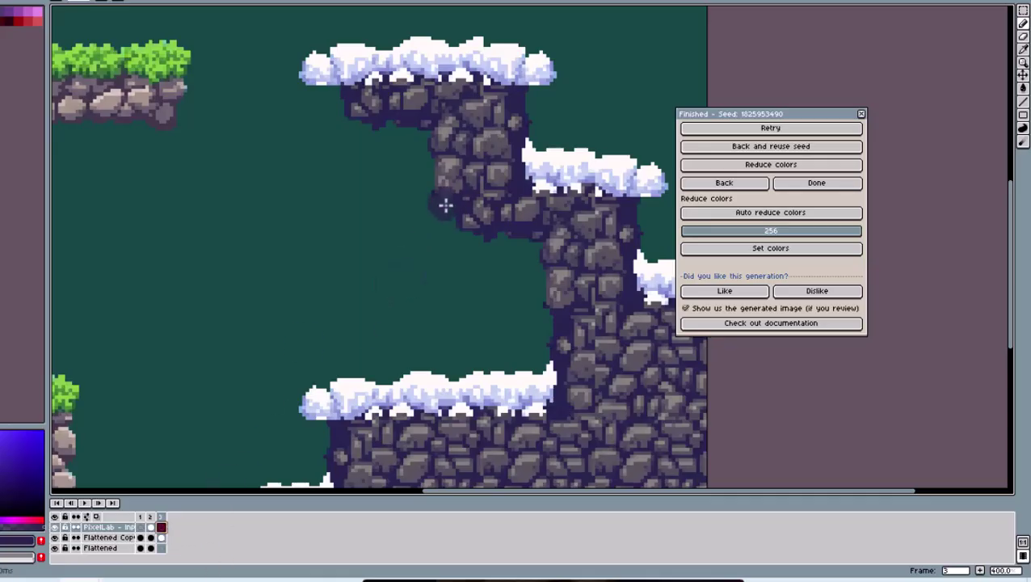
left_click_drag(445, 205, 444, 172)
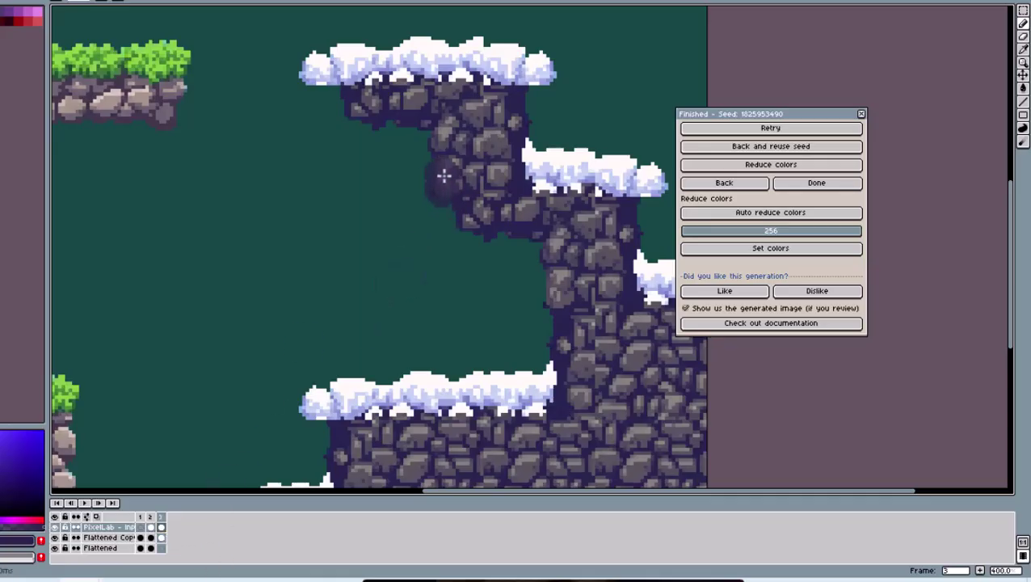
left_click(539, 293)
Step: Select the snow cliff area at a valid width and generate it as 'snow cliff'
key("m")
mouse_move(287, 30)
left_mouse_down()
mouse_move(709, 386)
mouse_move(709, 375)
left_mouse_up()
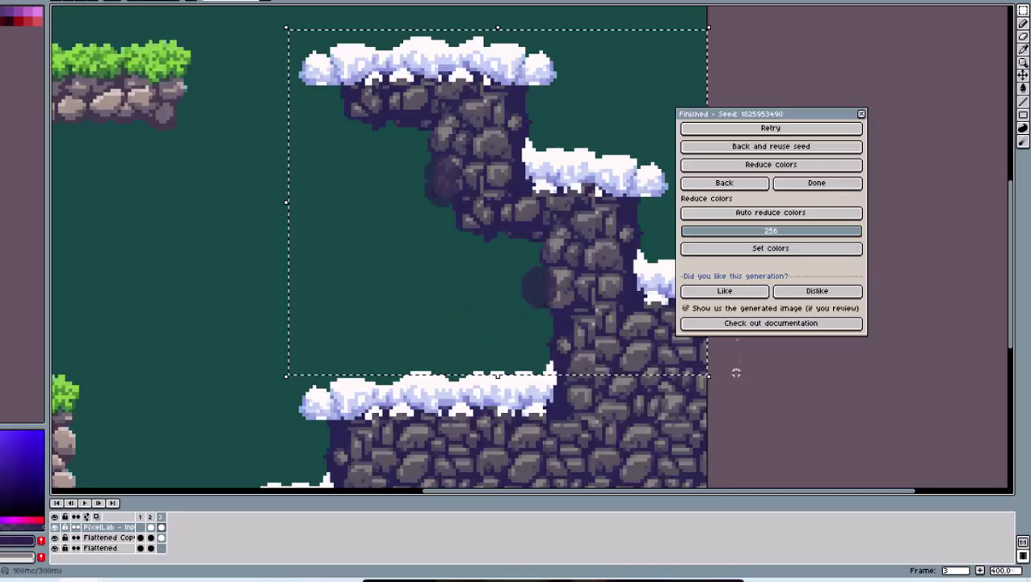
left_click(727, 184)
triple_click(771, 171)
type("snow ")
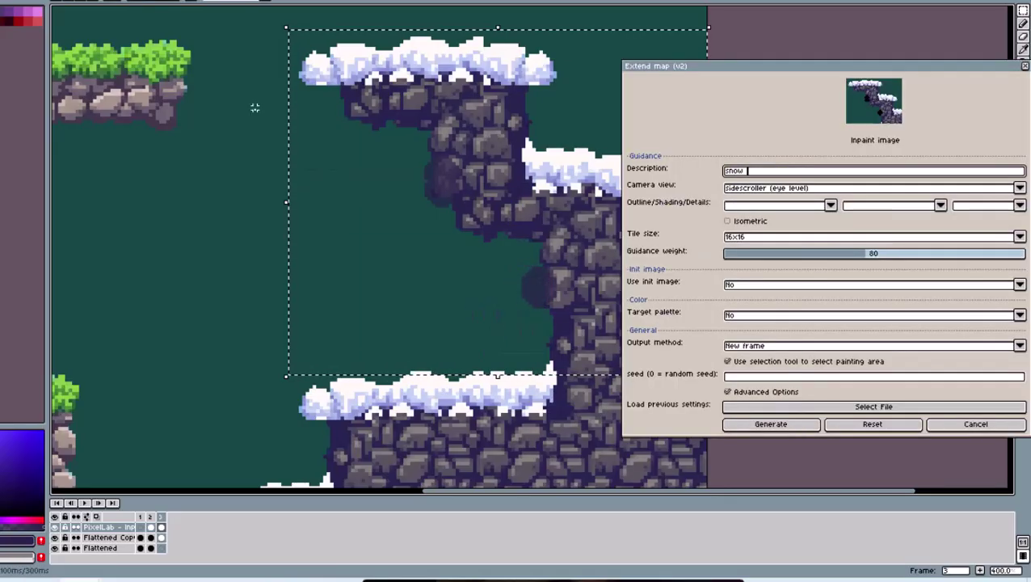
type("cliff")
left_click(755, 425)
left_click(424, 284)
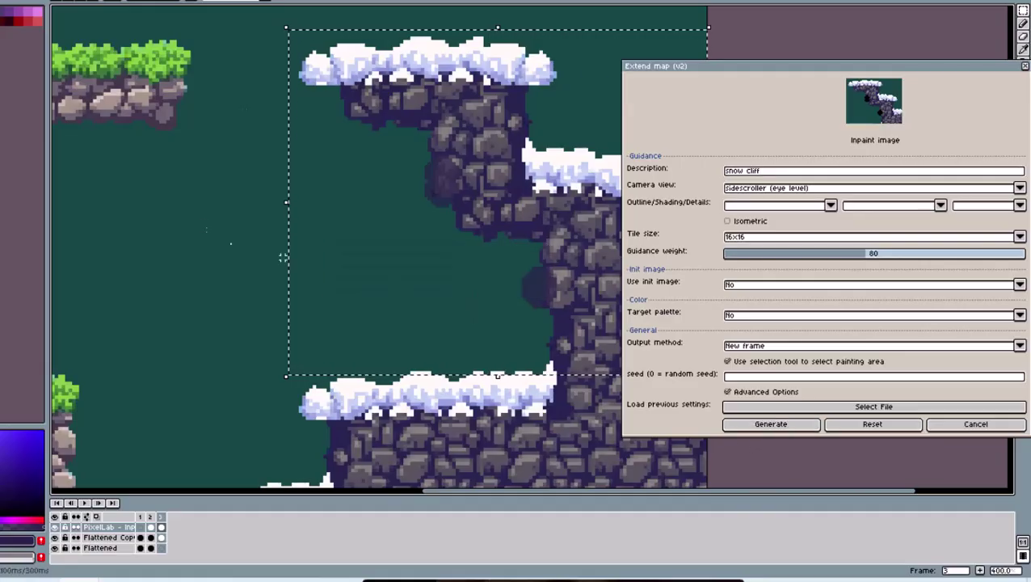
left_click_drag(240, 24, 704, 376)
left_click(776, 423)
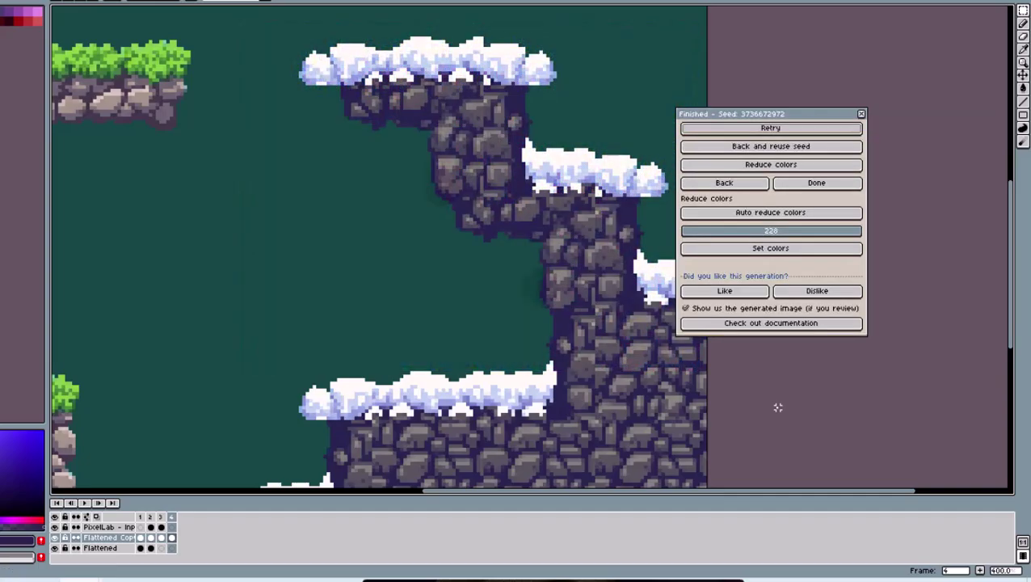
Step: Compare the result against the Flattened Copy cel on frame 3
left_click_drag(406, 306, 421, 306)
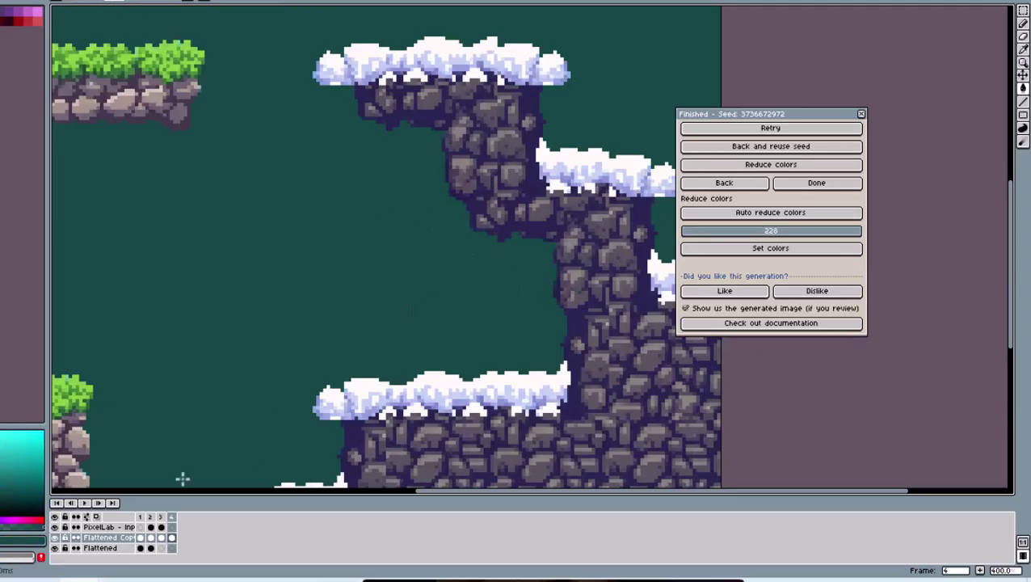
left_click(139, 534)
left_click(161, 537)
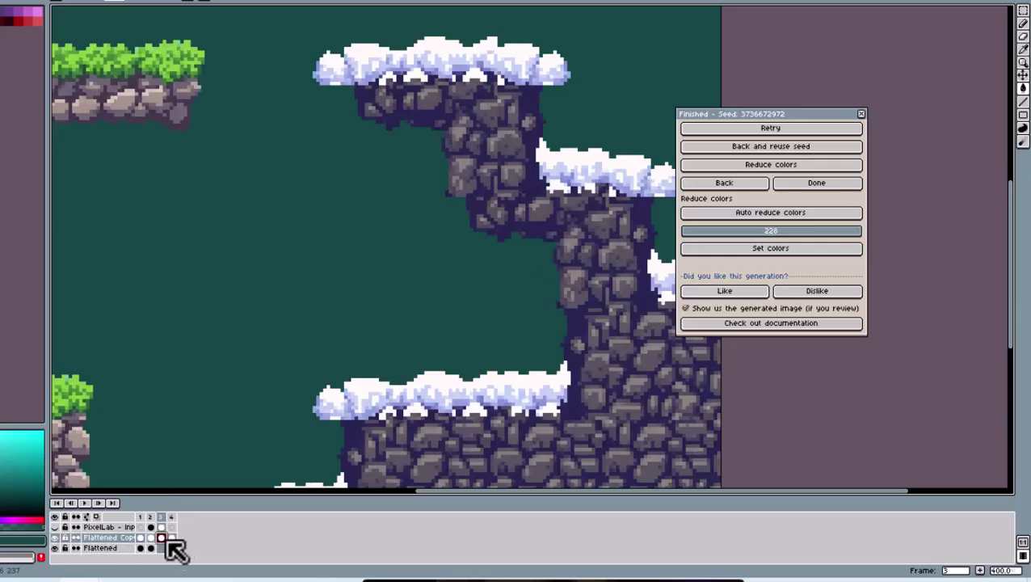
left_click_drag(421, 301, 559, 373)
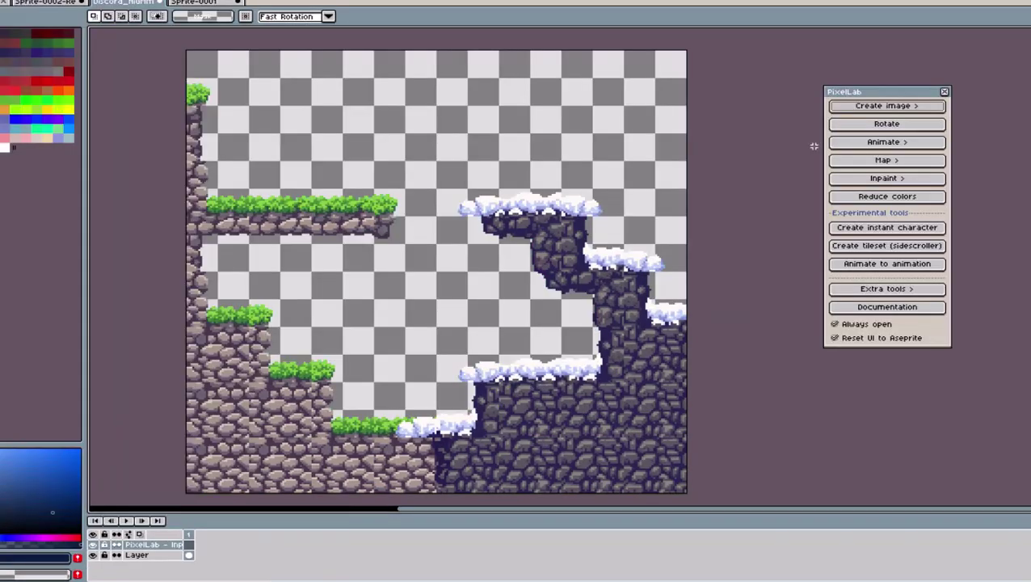
Step: Show PixelLab's Create image choices, including M-XL image and image to image (depth)
left_click(860, 107)
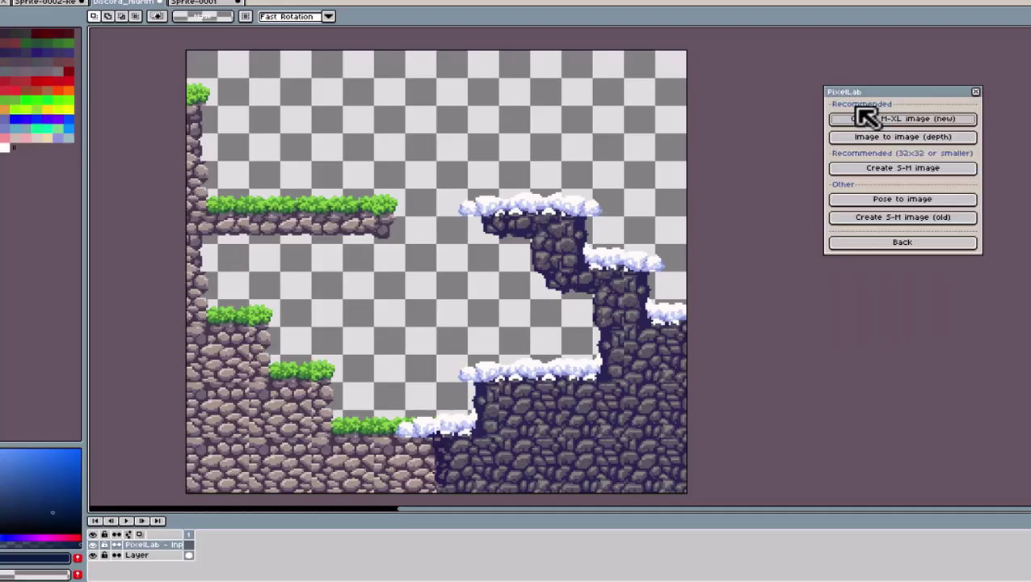
Step: Generate an M-XL image with camera view and direction set to none, output to a new layer
left_click(863, 119)
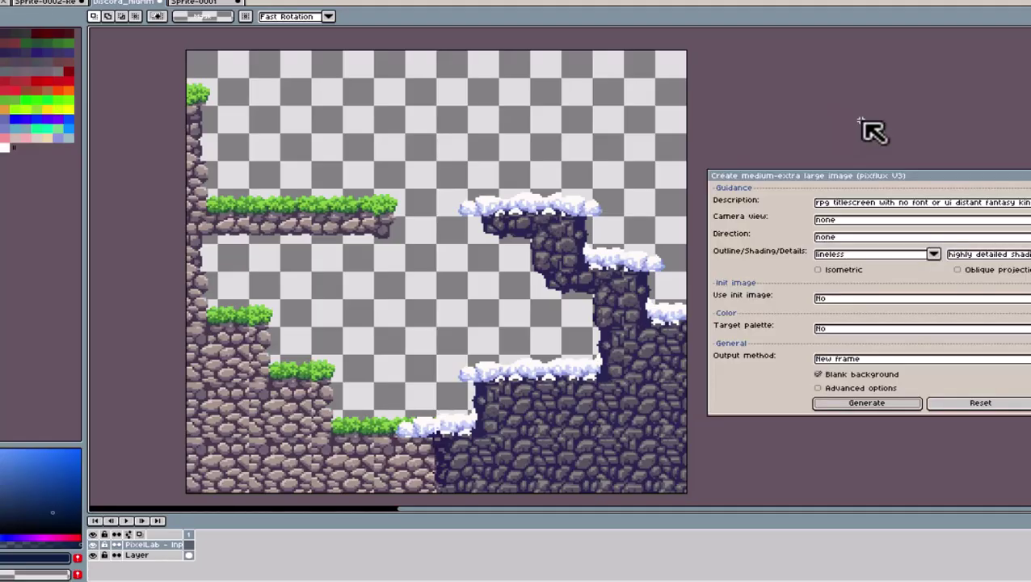
left_click(868, 236)
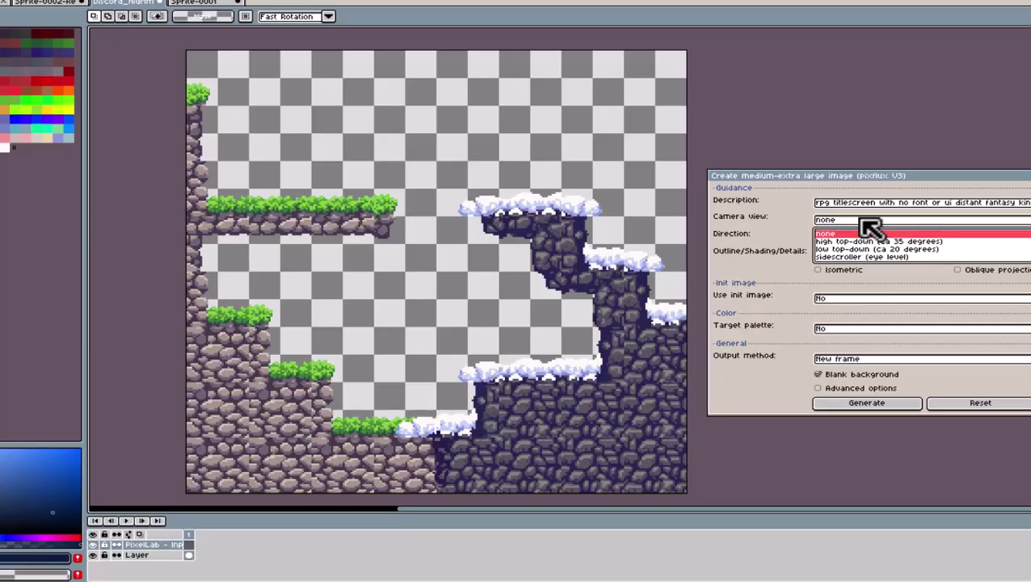
left_click(861, 226)
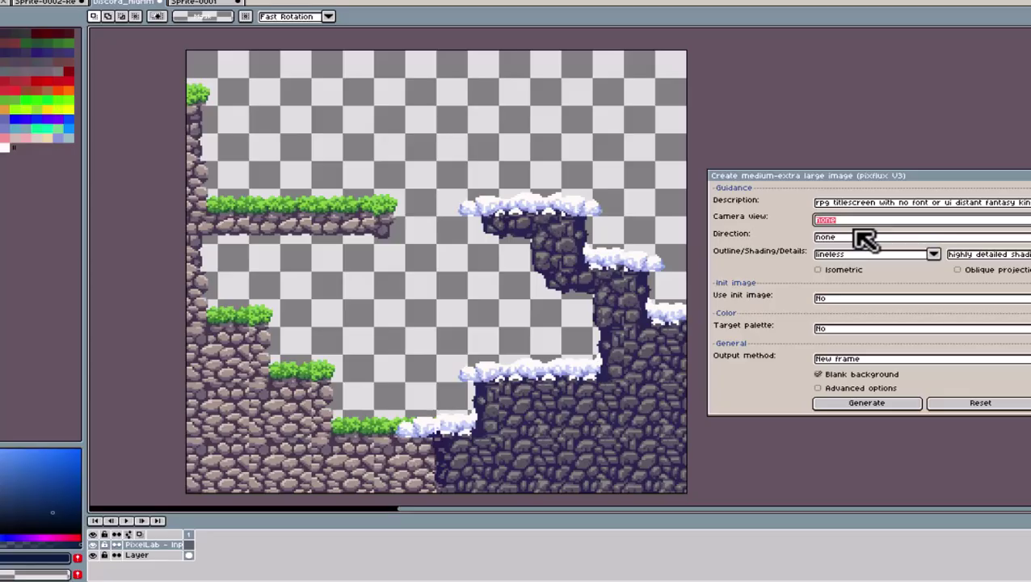
left_click(854, 236)
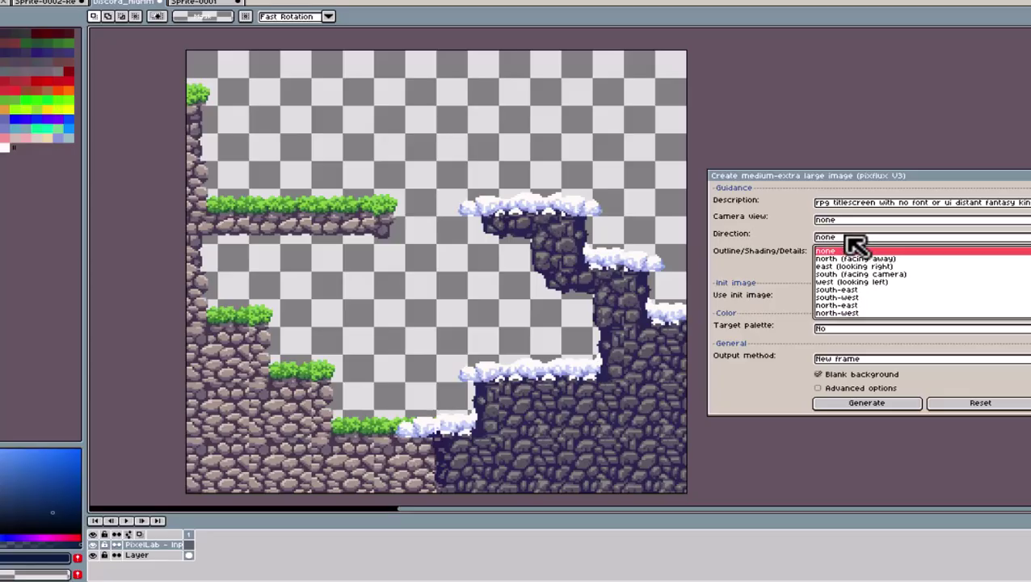
left_click(849, 239)
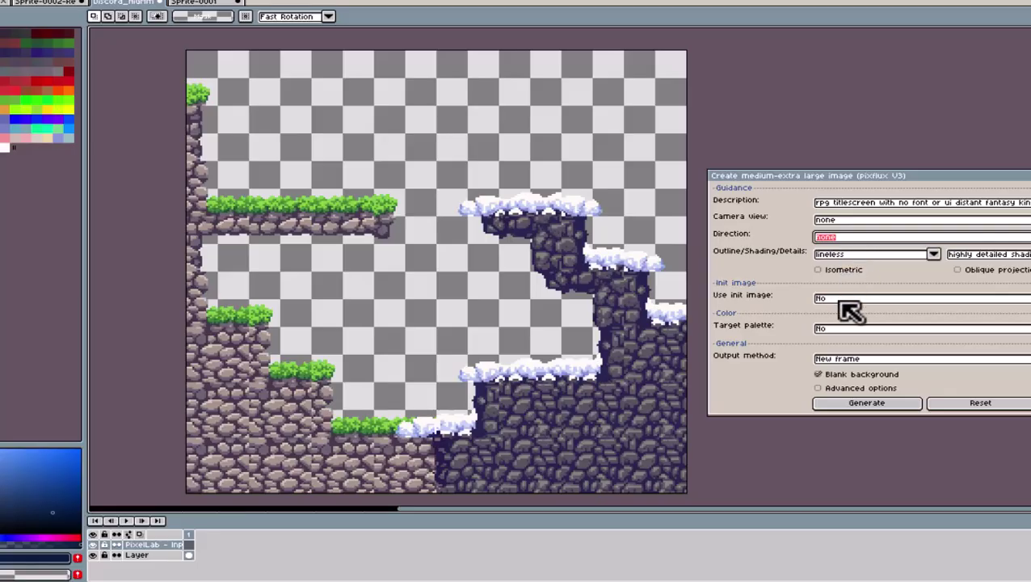
left_click(838, 407)
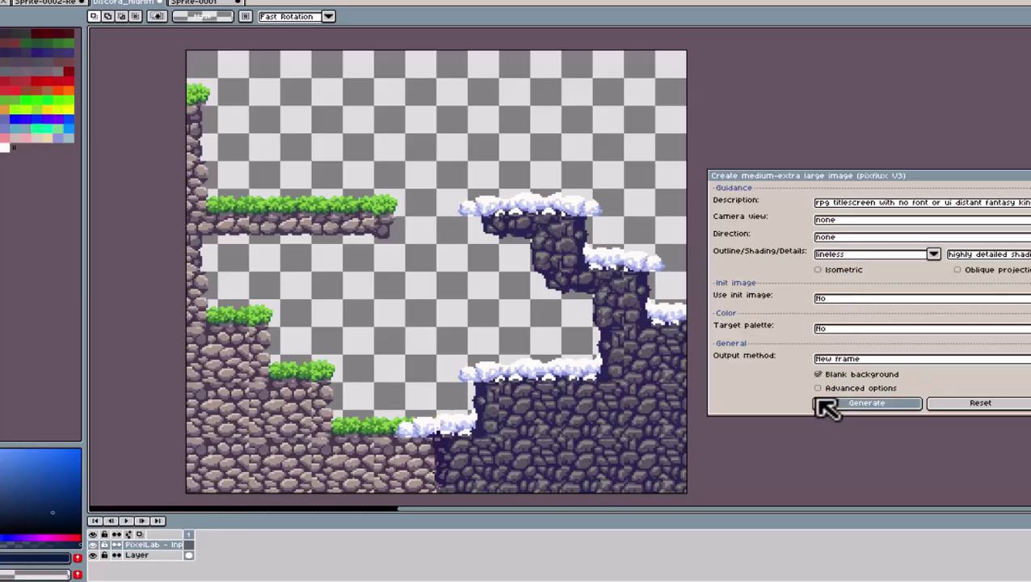
left_click(837, 362)
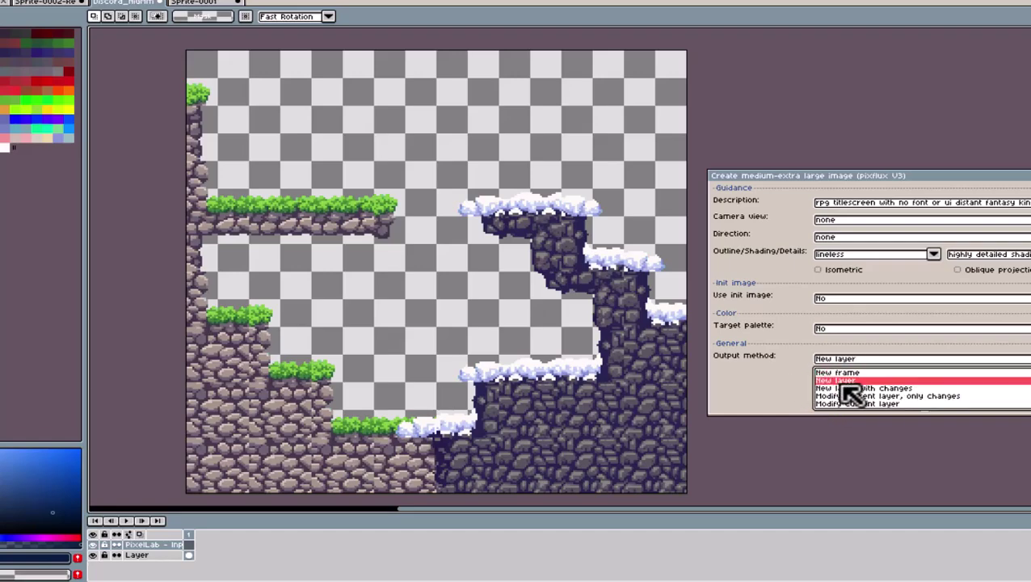
left_click(843, 383)
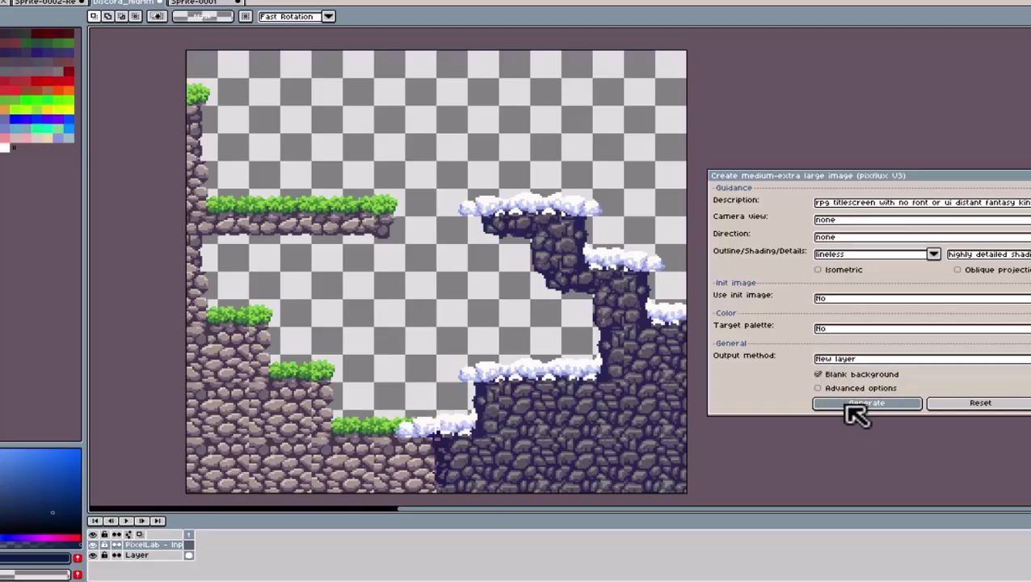
left_click(847, 405)
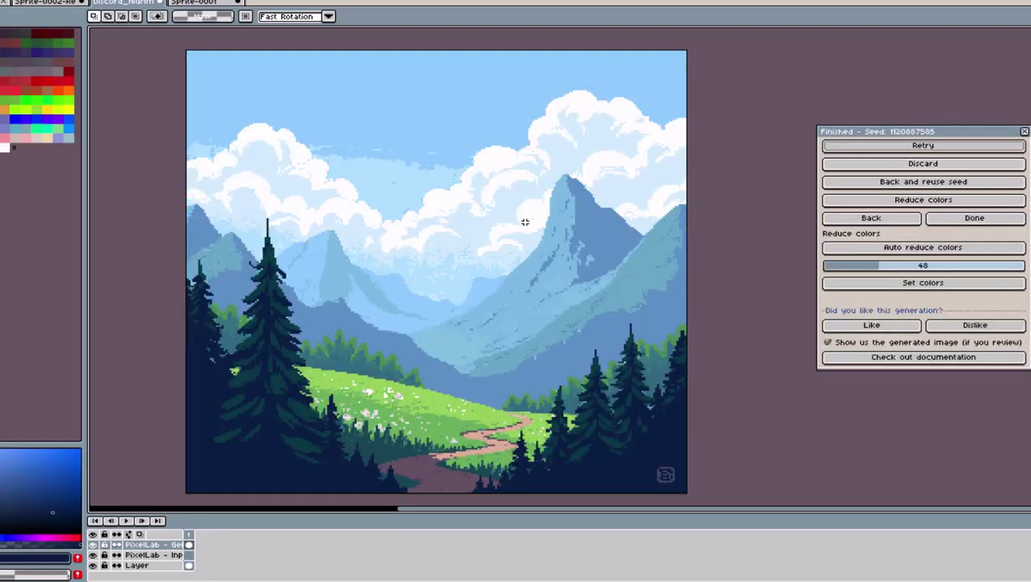
Step: Move the generated landscape layer beneath the level layer so it shows behind the cliffs
key("i")
key("v")
left_click_drag(331, 316, 375, 325)
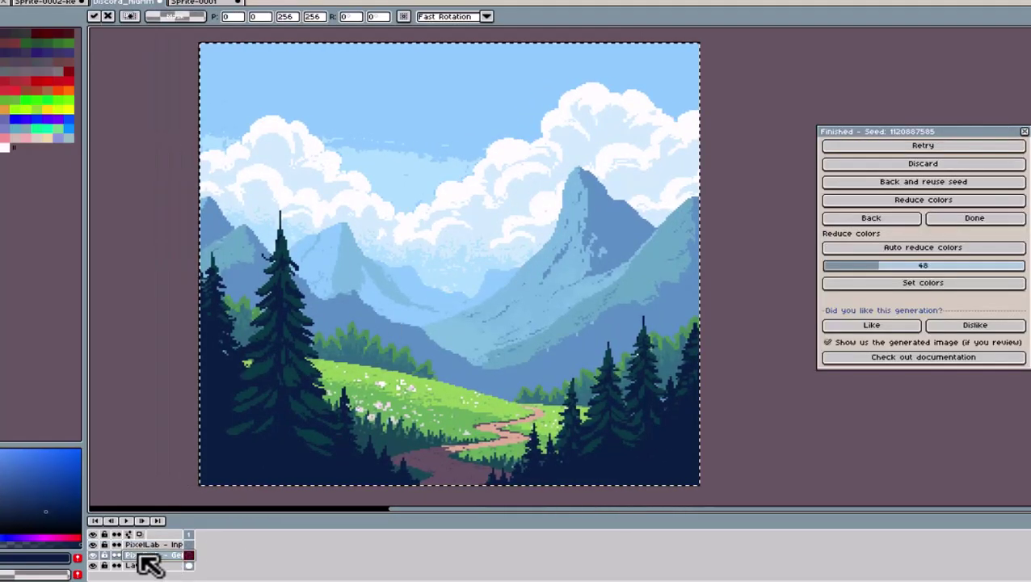
left_click(133, 556)
right_click(136, 557)
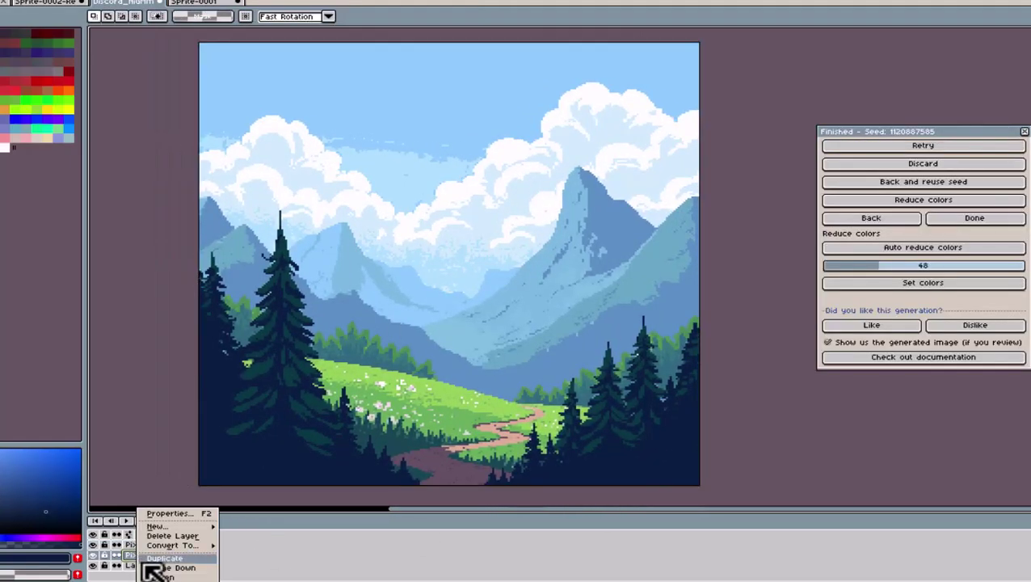
key("Escape")
left_click_drag(132, 557, 138, 576)
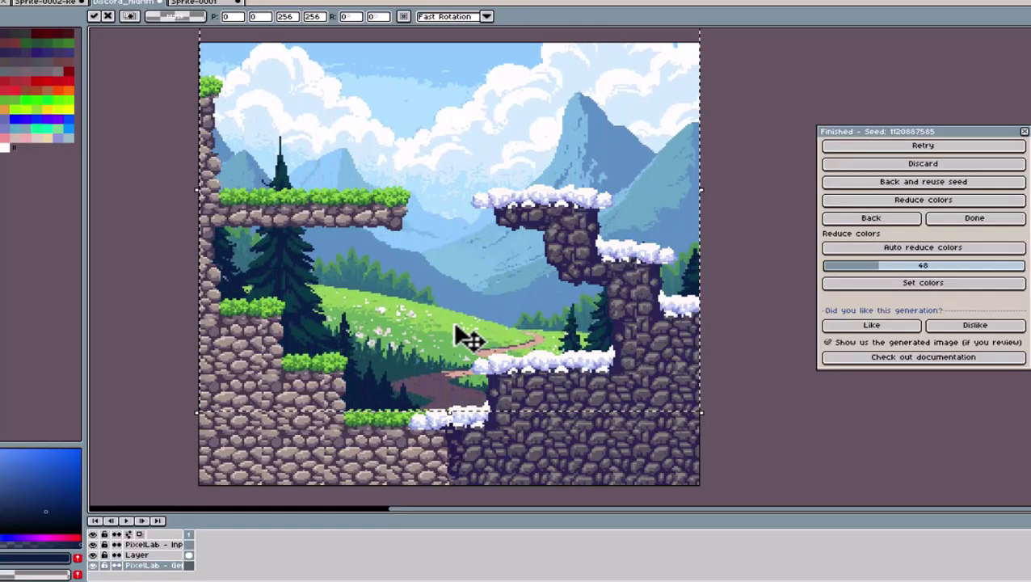
left_click_drag(534, 245, 556, 253)
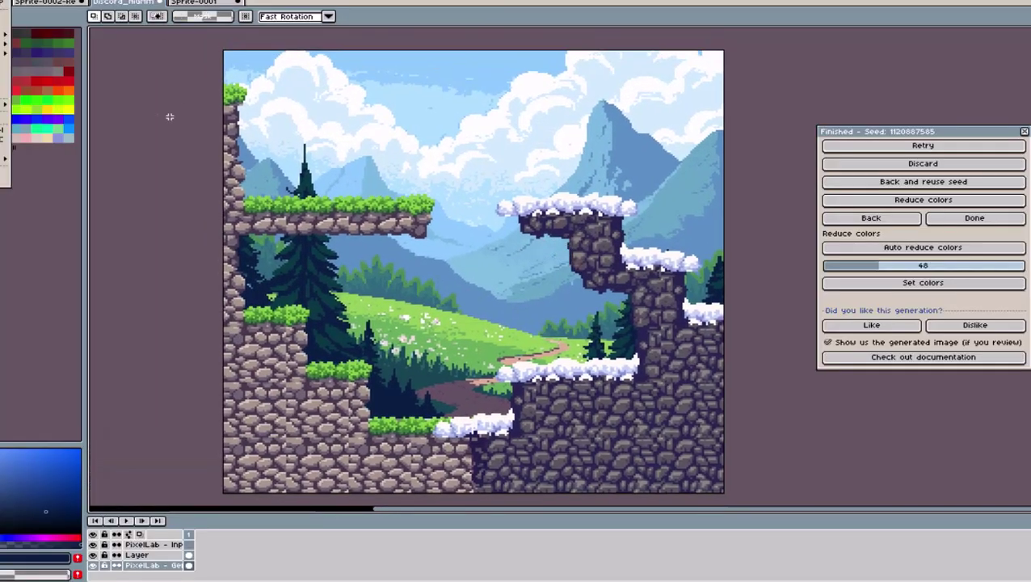
Step: Select the empty right strip with neighbouring cliffs and generate it with Extend map (v2)
left_click(868, 218)
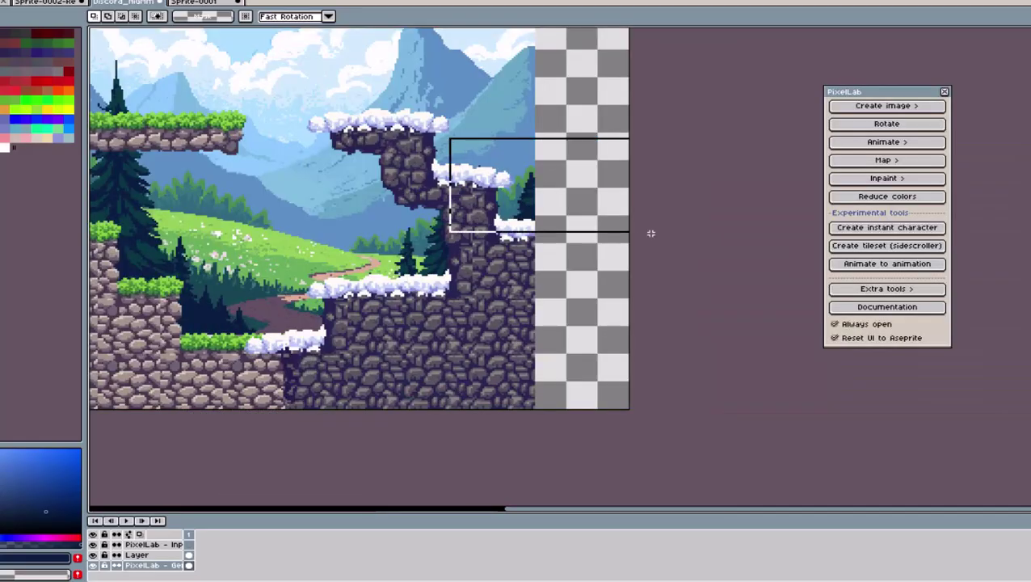
left_click_drag(652, 230, 704, 269)
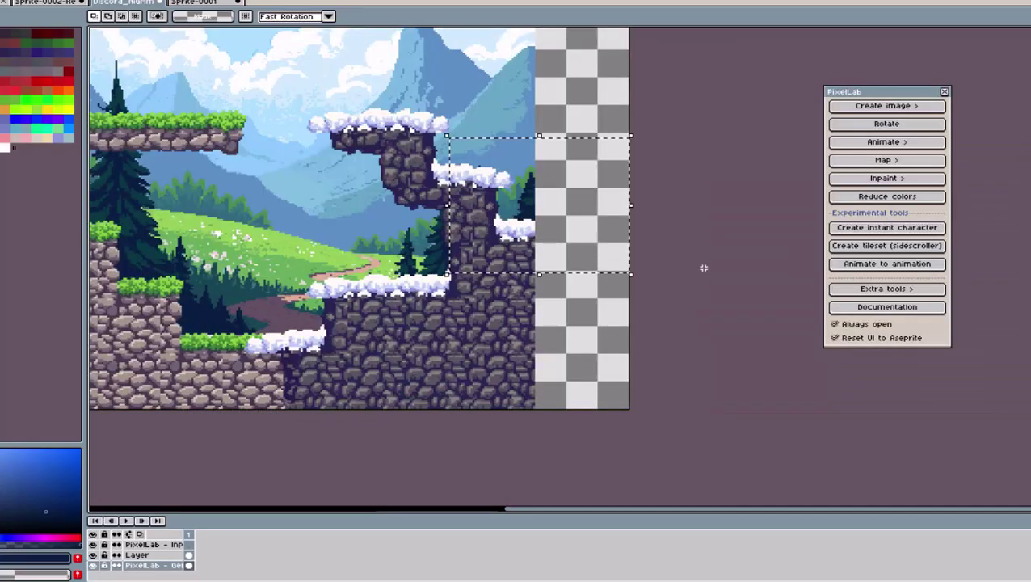
left_click(653, 170)
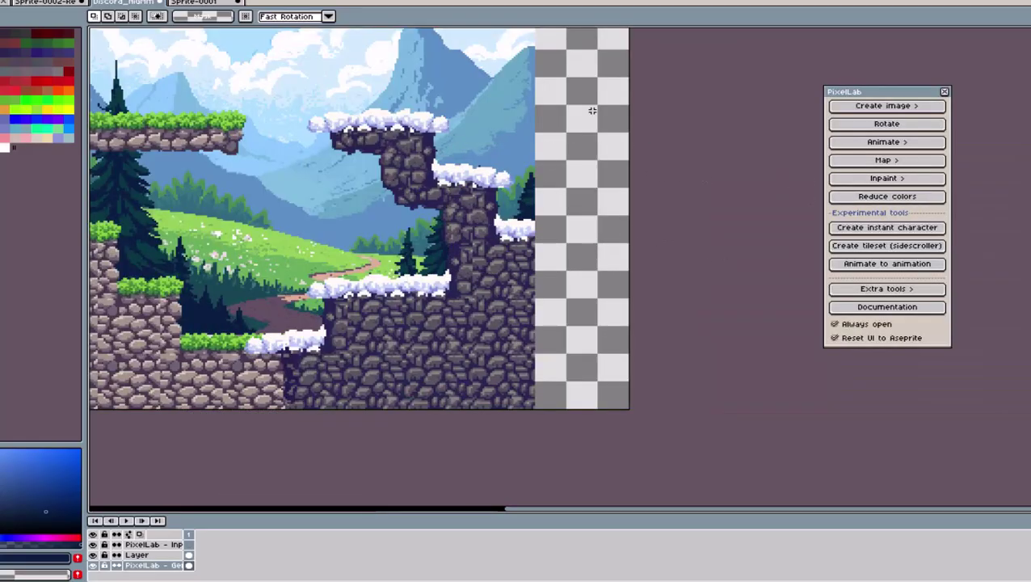
left_click_drag(441, 161, 704, 297)
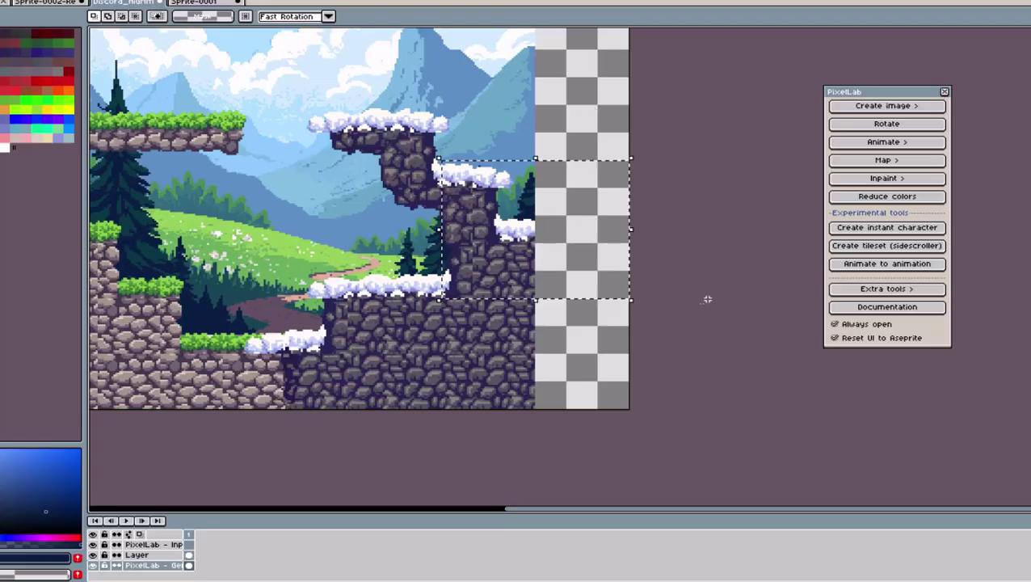
left_click(878, 160)
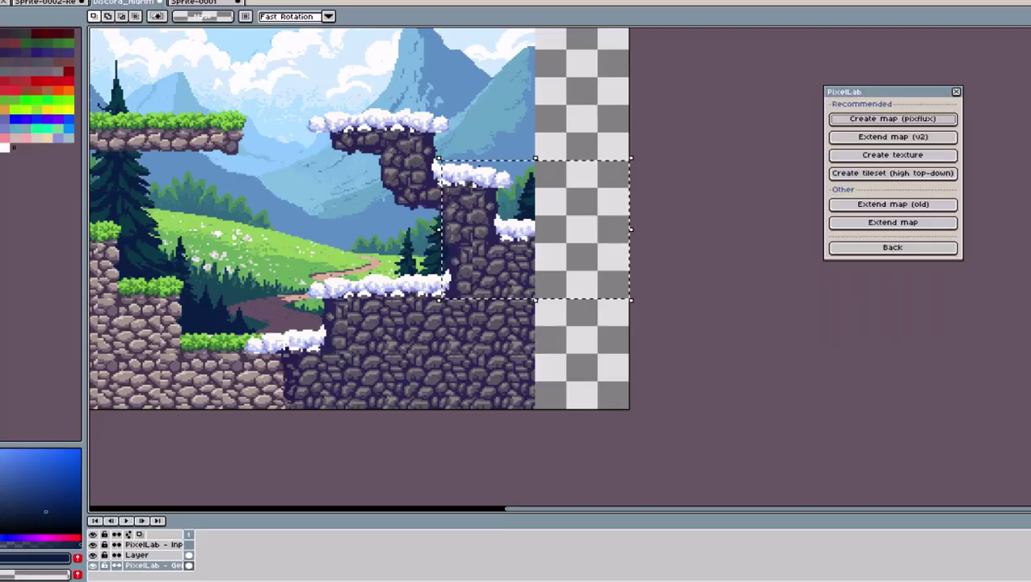
left_click(887, 137)
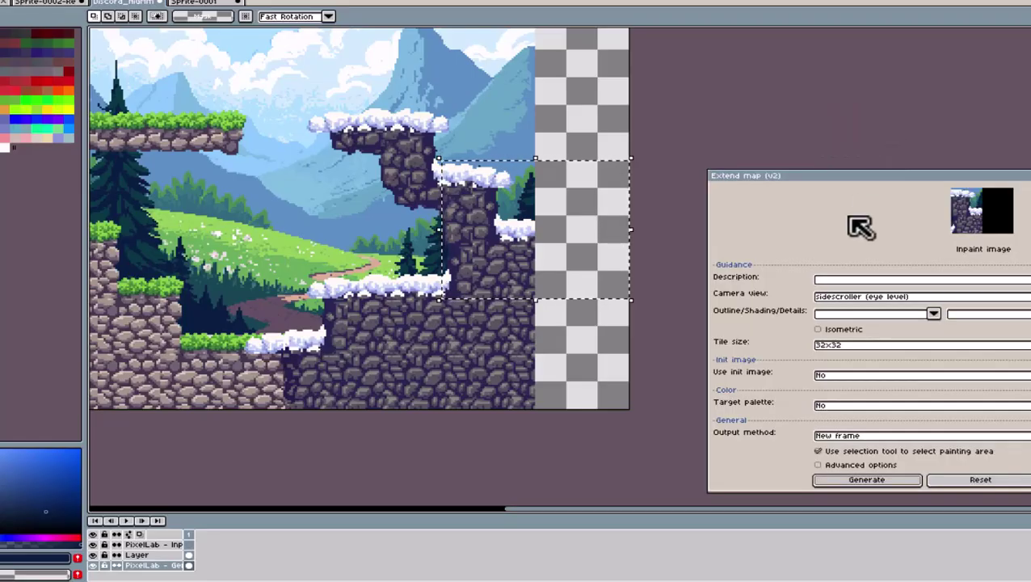
left_click_drag(828, 184, 803, 187)
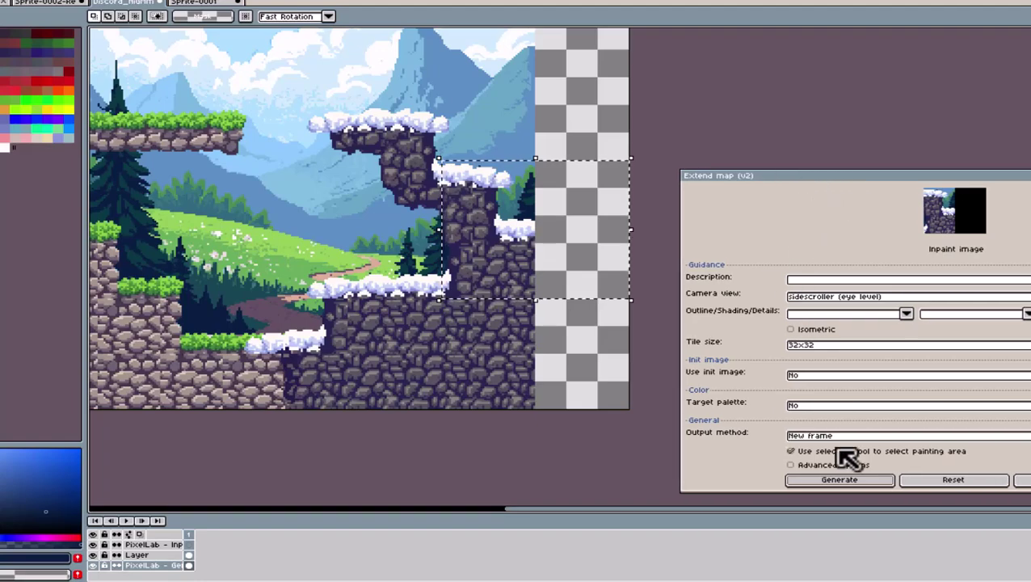
left_click(831, 480)
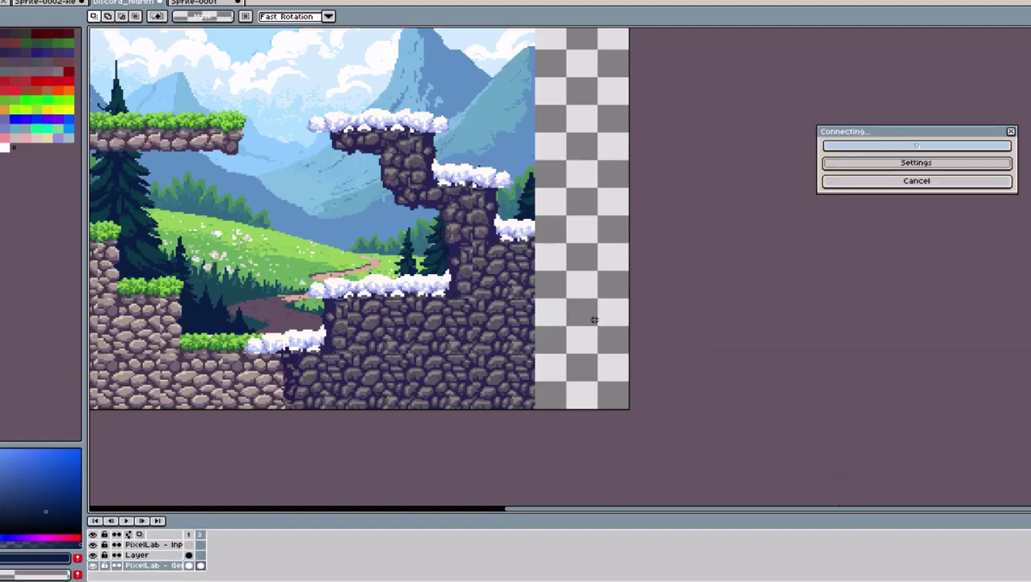
Step: Regenerate the right-side extension twice until the snowy cliff and pines look right
scroll(675, 369, "up", 2)
left_click_drag(675, 368, 738, 383)
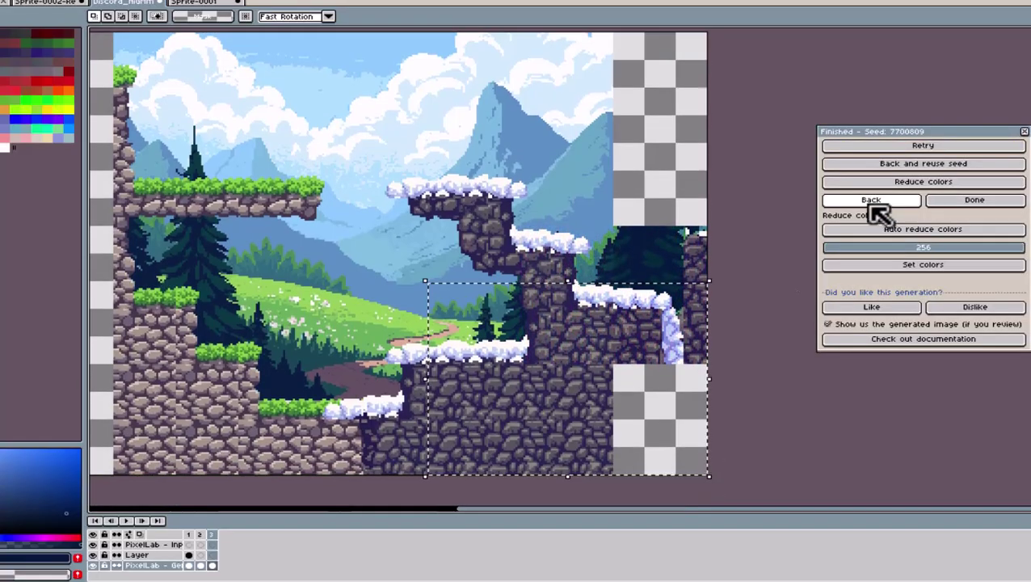
left_click(871, 201)
left_click(840, 478)
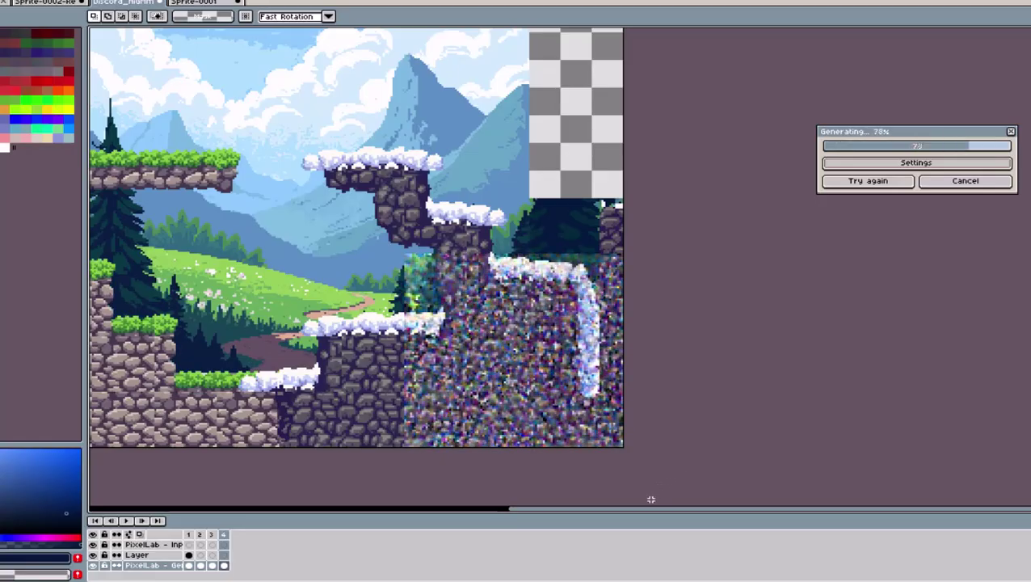
left_click(871, 201)
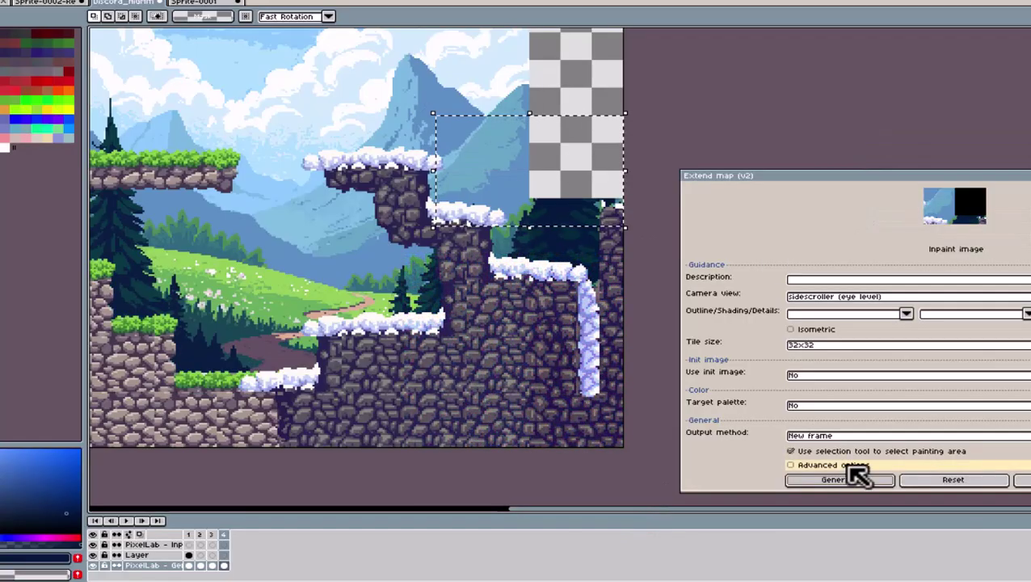
left_click(842, 477)
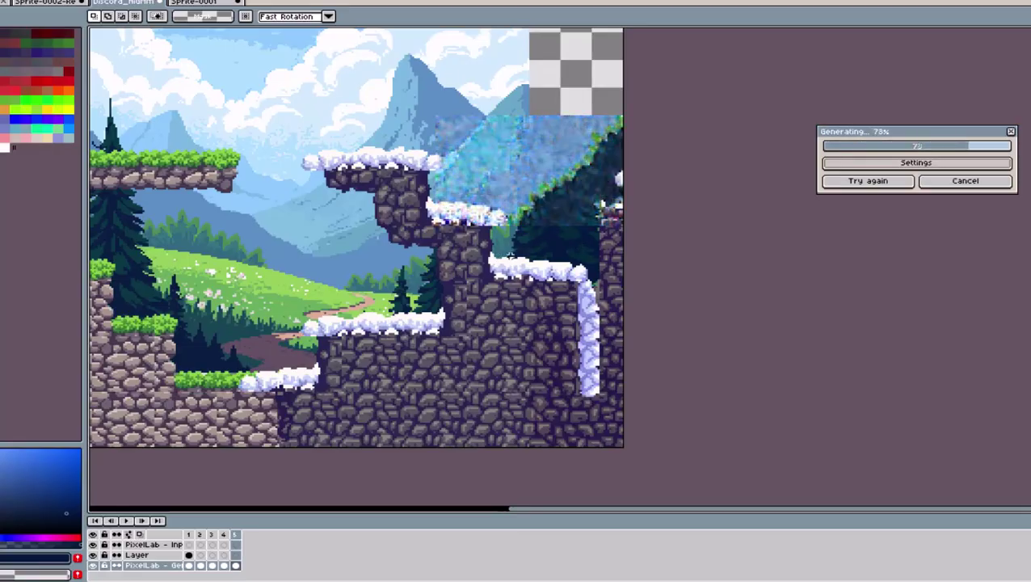
scroll(475, 181, "up", 3)
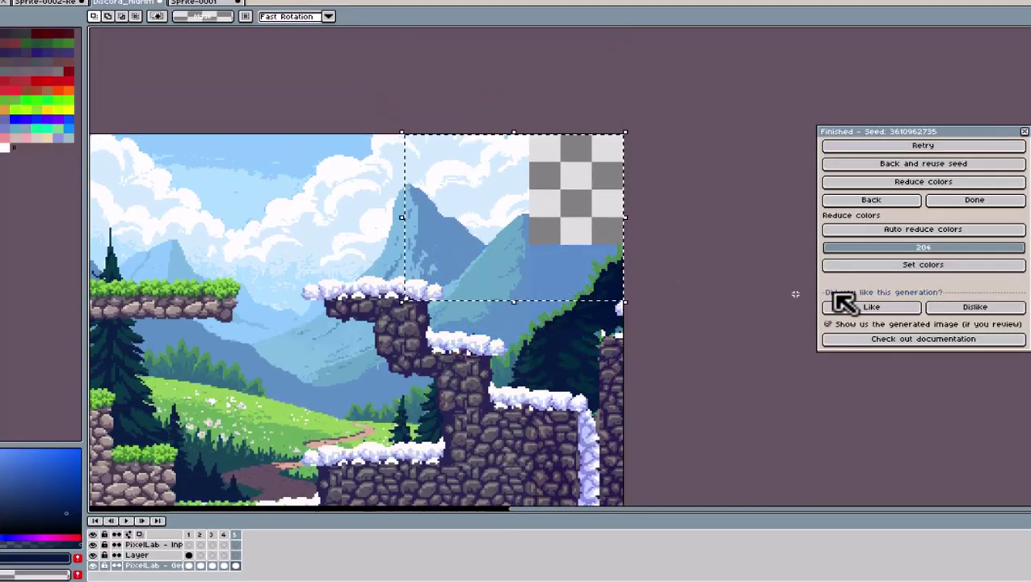
Step: Like the right-side result and generate fill for the empty left strip
left_click(837, 296)
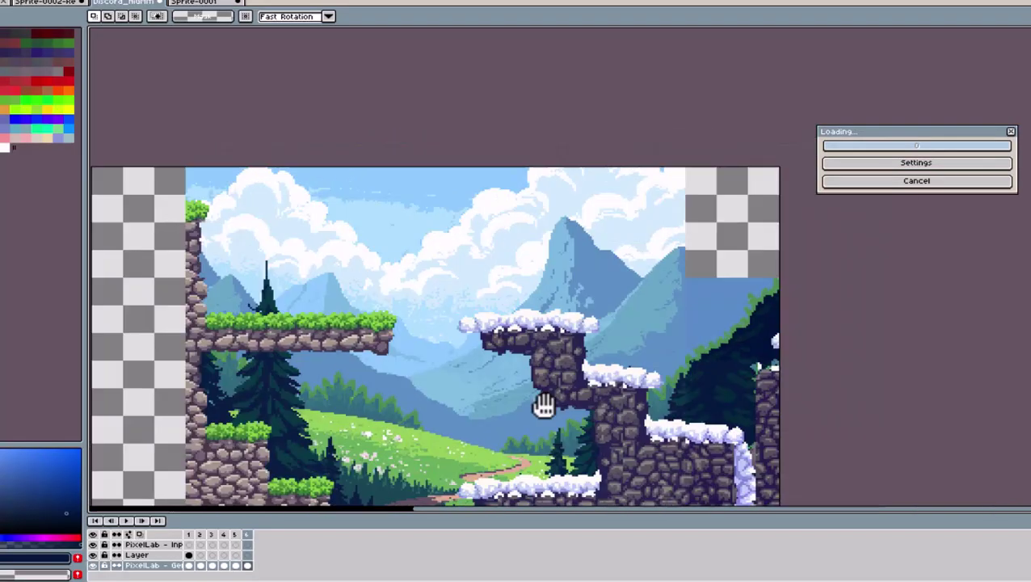
left_click_drag(475, 365, 551, 304)
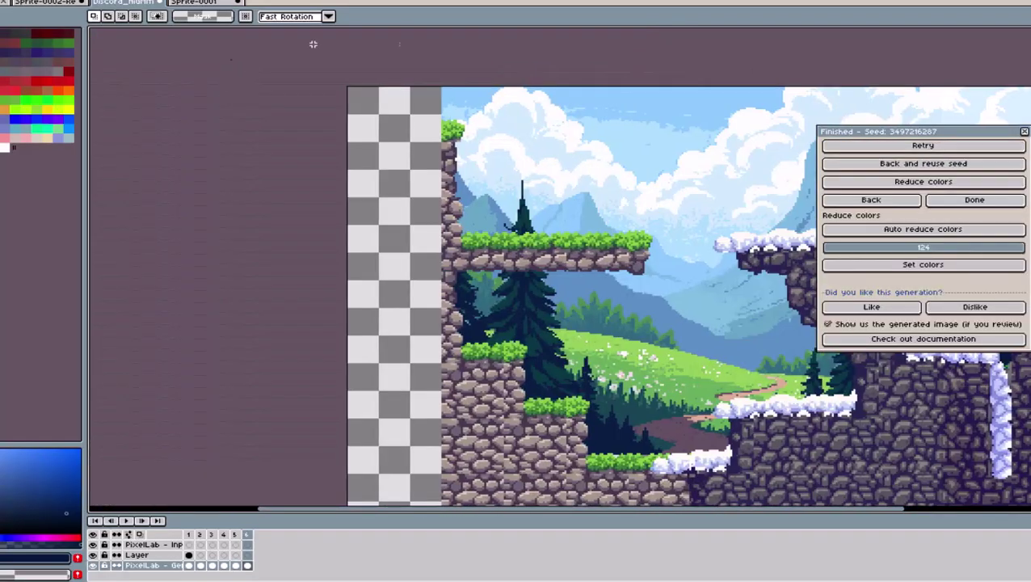
left_click(871, 200)
left_click(857, 476)
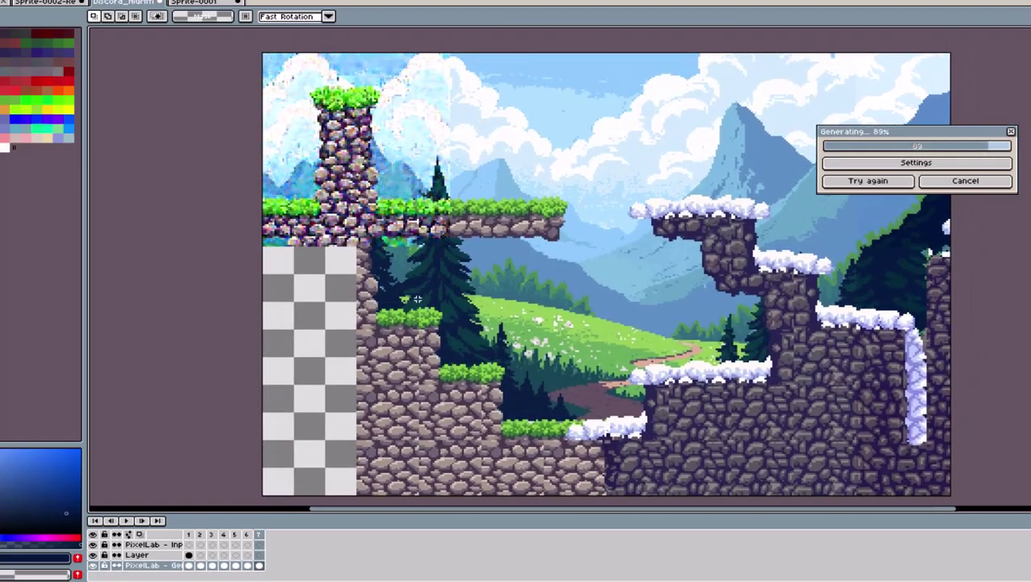
Step: Generate the lower left strip and the remaining empty area until no transparency is left
left_click(871, 199)
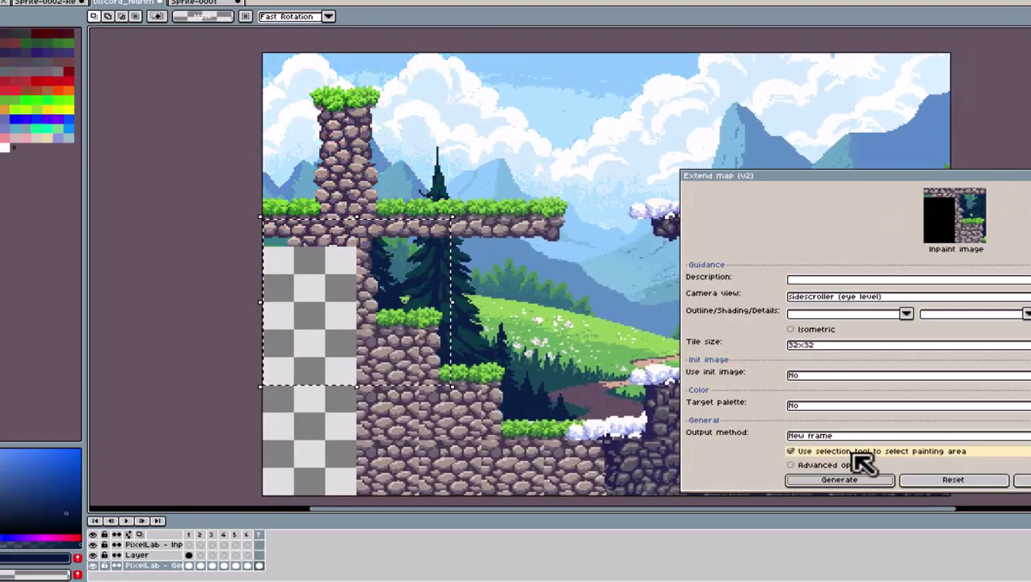
left_click(856, 477)
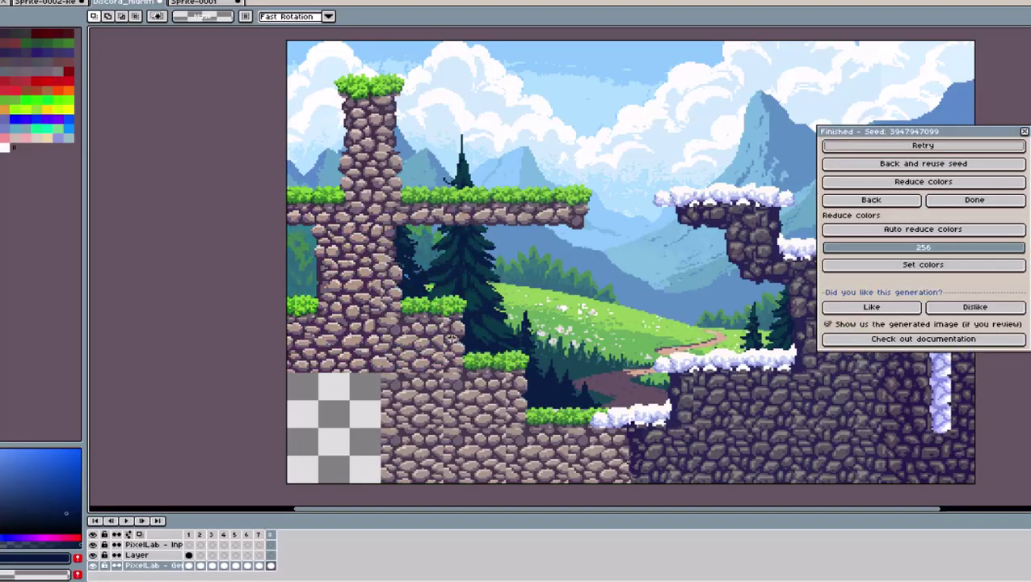
left_click(889, 202)
left_click(796, 480)
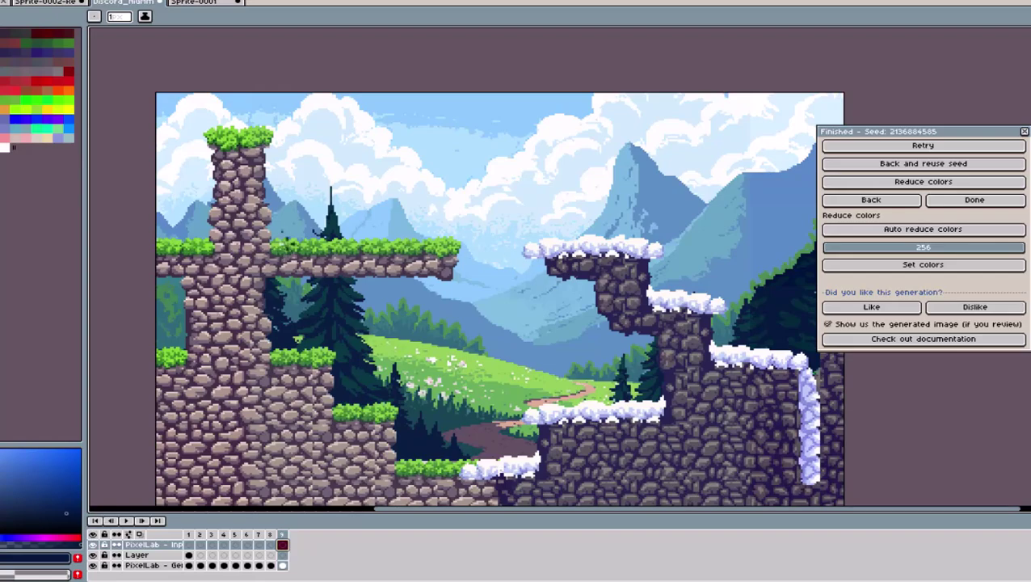
Step: Mask a strip below the upper ledge, select around it and generate 'LADDER'
left_click_drag(282, 232, 306, 317)
left_click_drag(312, 367, 314, 369)
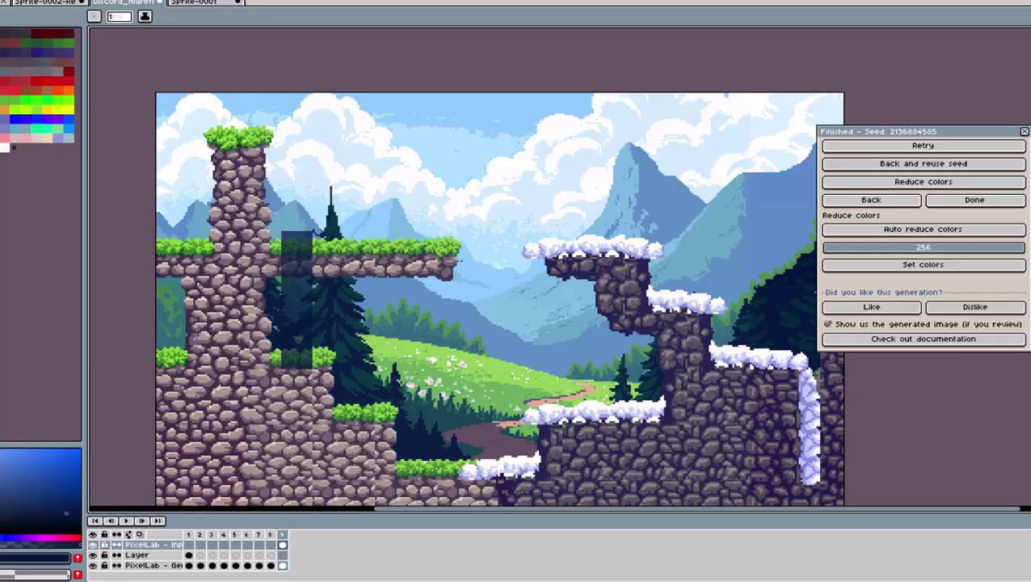
key("m")
left_click_drag(218, 176, 347, 397)
left_click(862, 199)
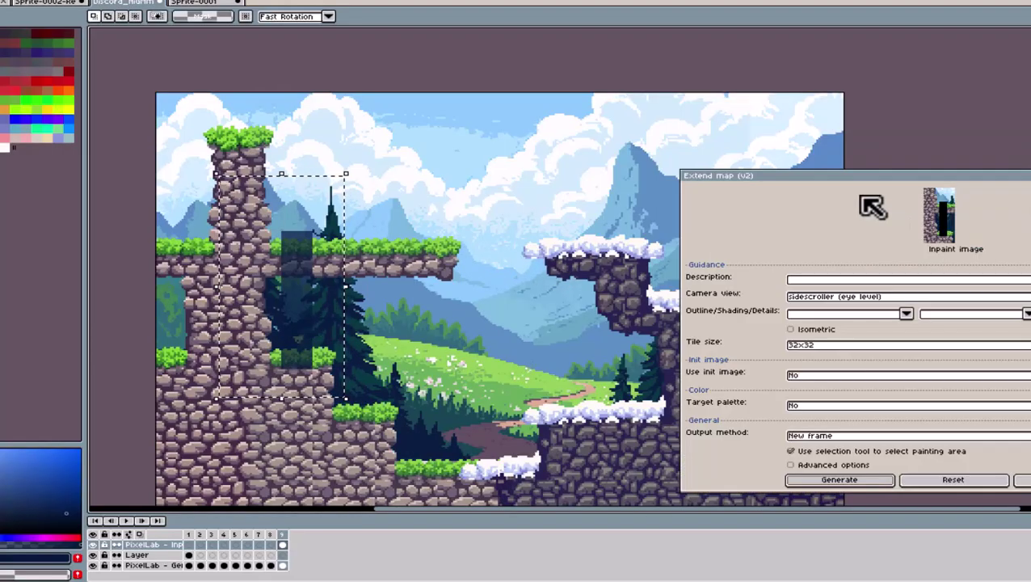
left_click(838, 281)
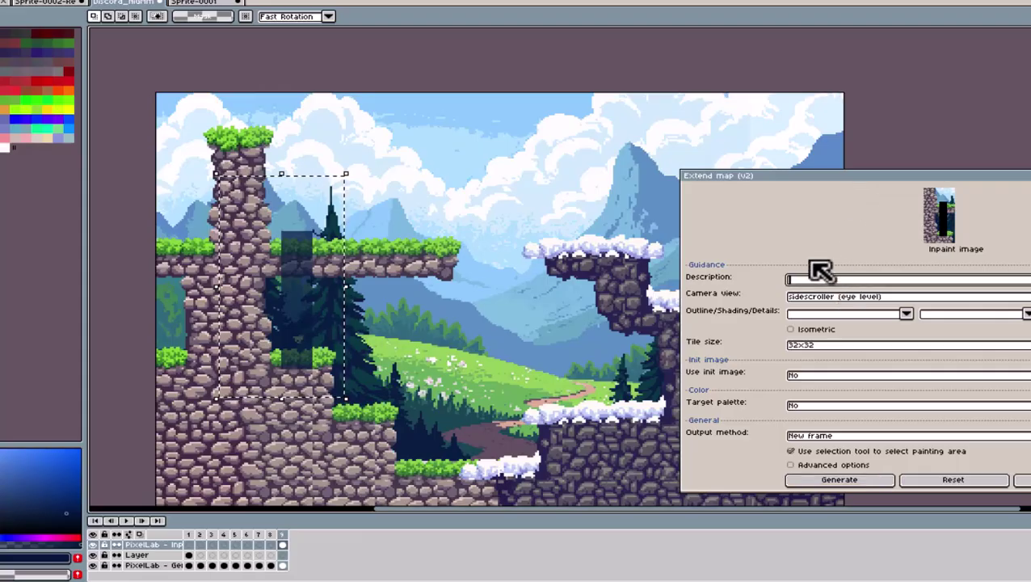
type("LADDER")
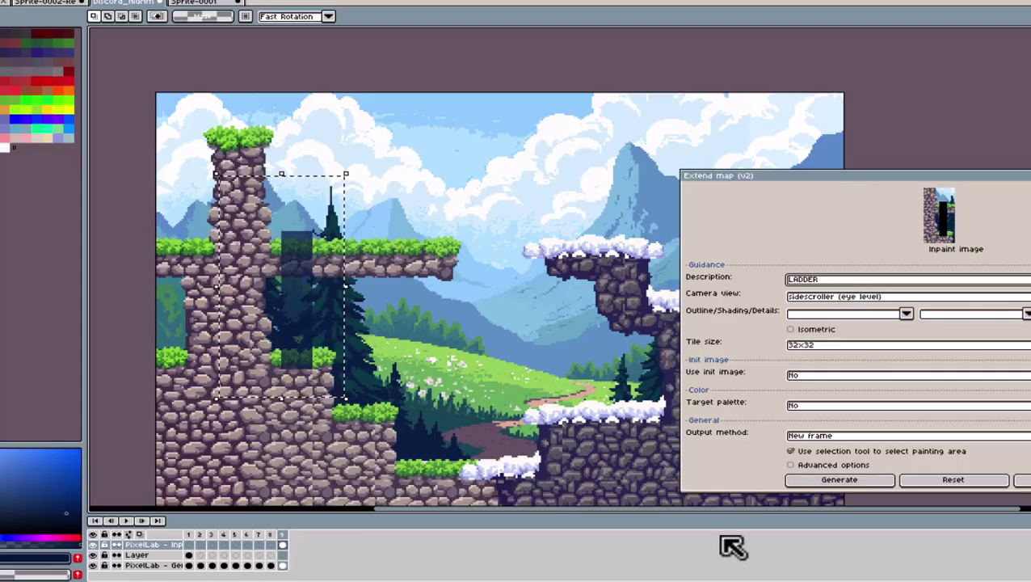
left_click(866, 481)
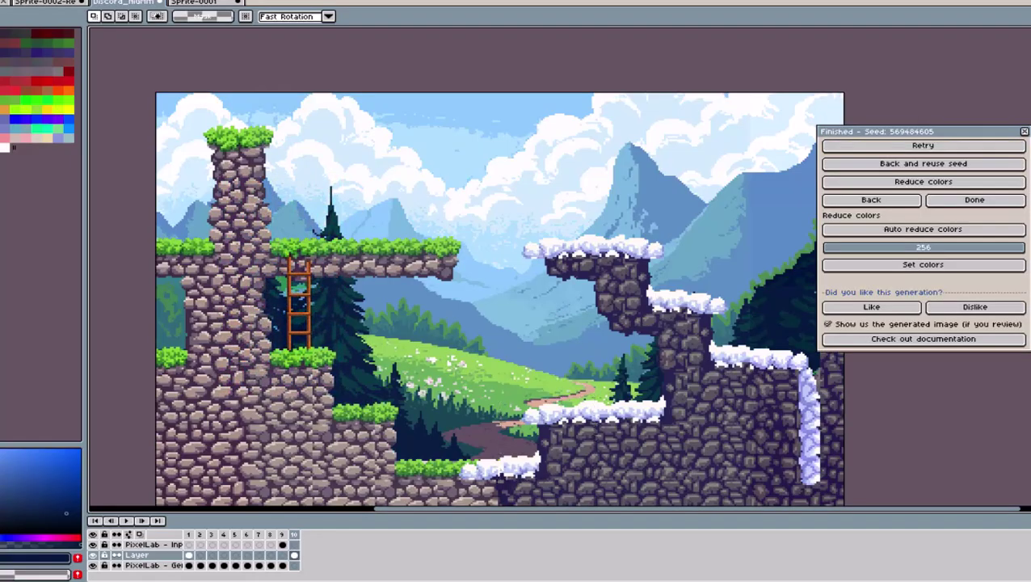
Step: Select the inpaint mask layer and start inpainting the masked lower middle area
left_click(295, 544)
left_click(870, 200)
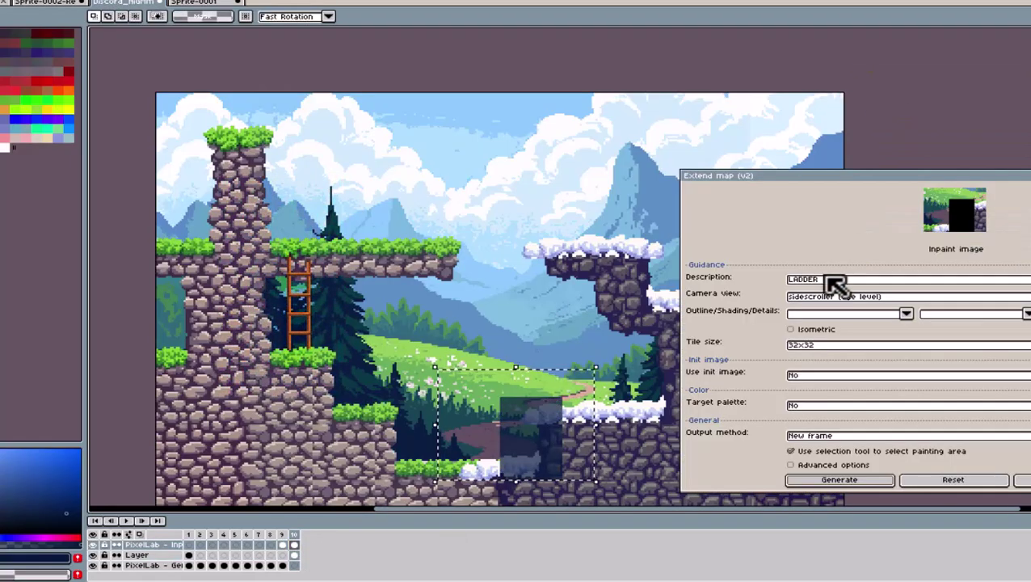
left_click(776, 473)
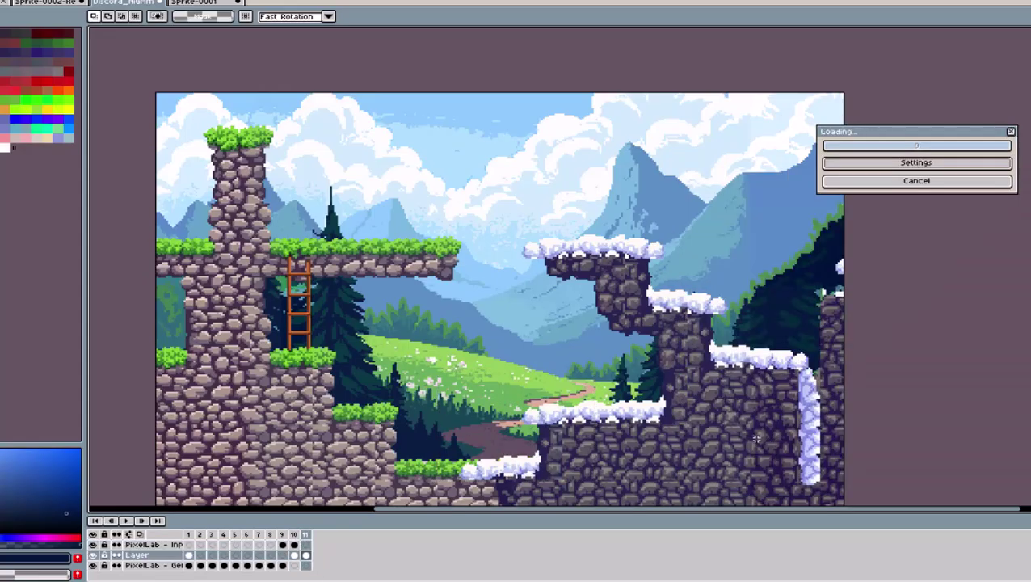